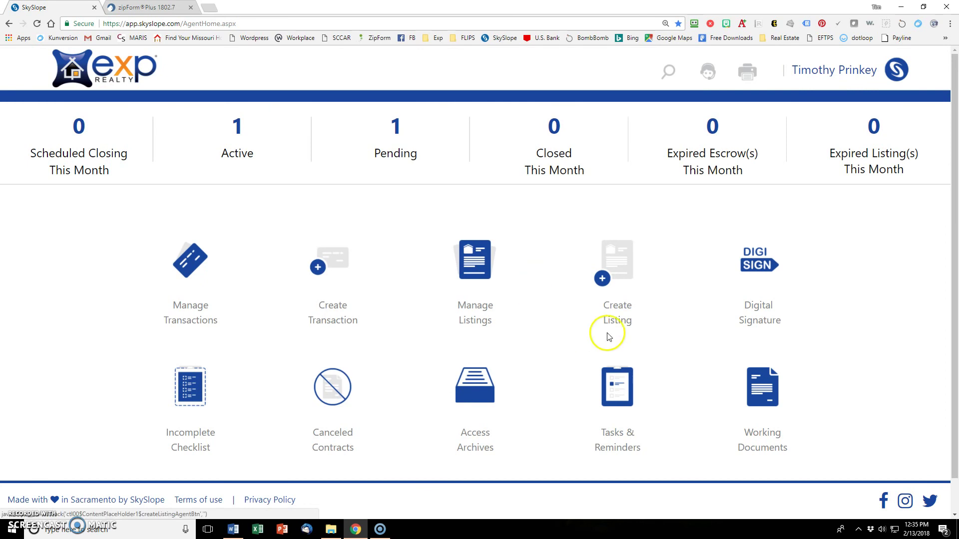
# View DigiSign's Sent envelopes awaiting signature, then return to the agent home dashboard.
pyautogui.click(763, 265)
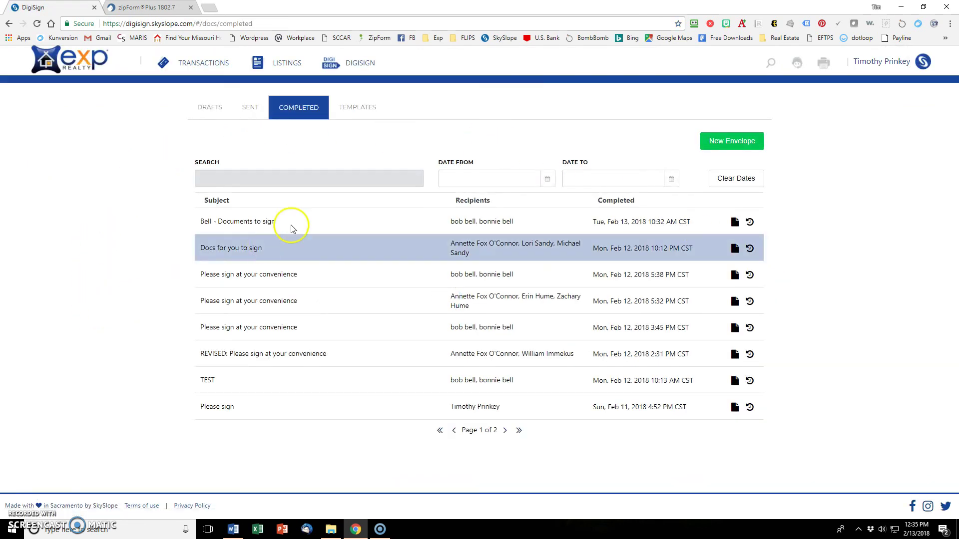
pyautogui.click(248, 108)
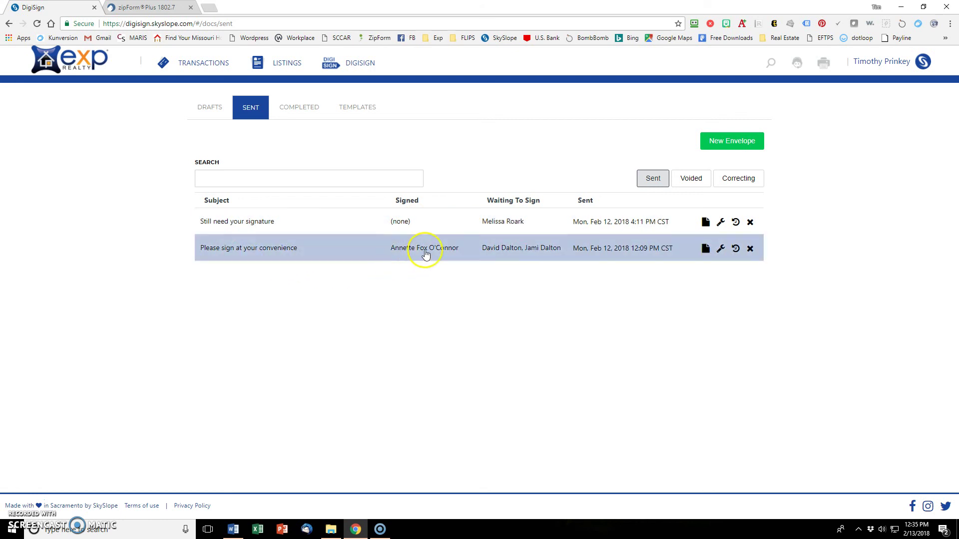
pyautogui.click(530, 255)
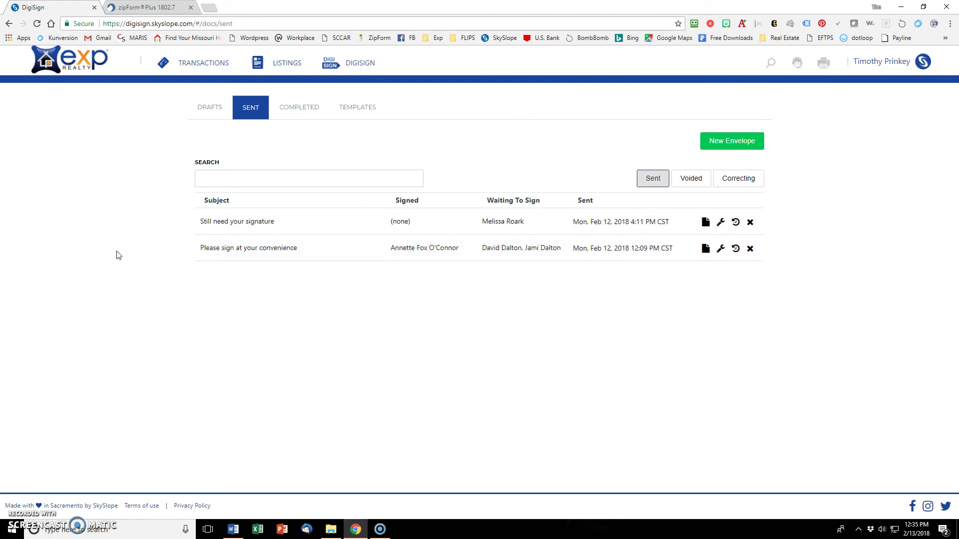
pyautogui.click(120, 251)
# Return to the dashboard and open Working Documents to see the unfiled Buyer's Exclusive Agency Contract.
pyautogui.click(84, 56)
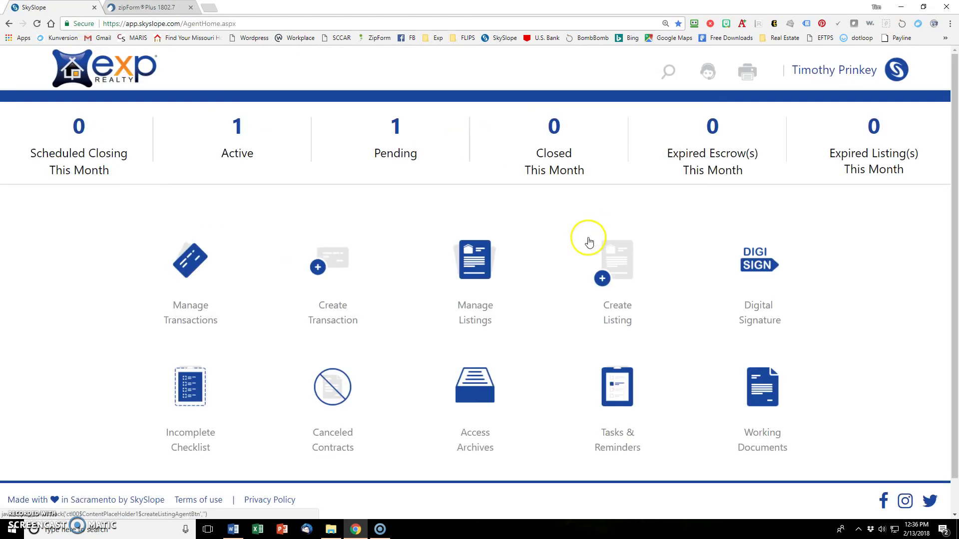
pyautogui.click(769, 401)
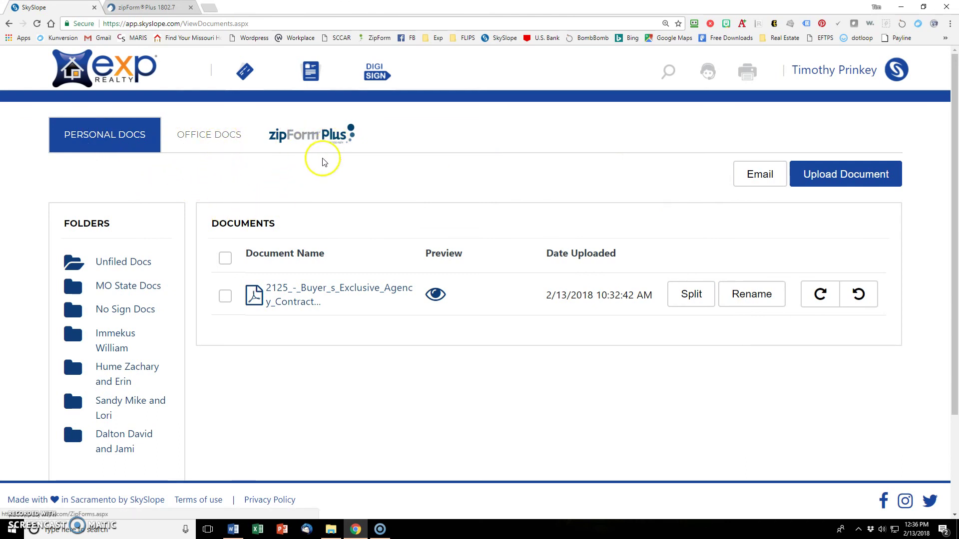
pyautogui.scroll(-1, 315, 172)
pyautogui.scroll(1, 315, 172)
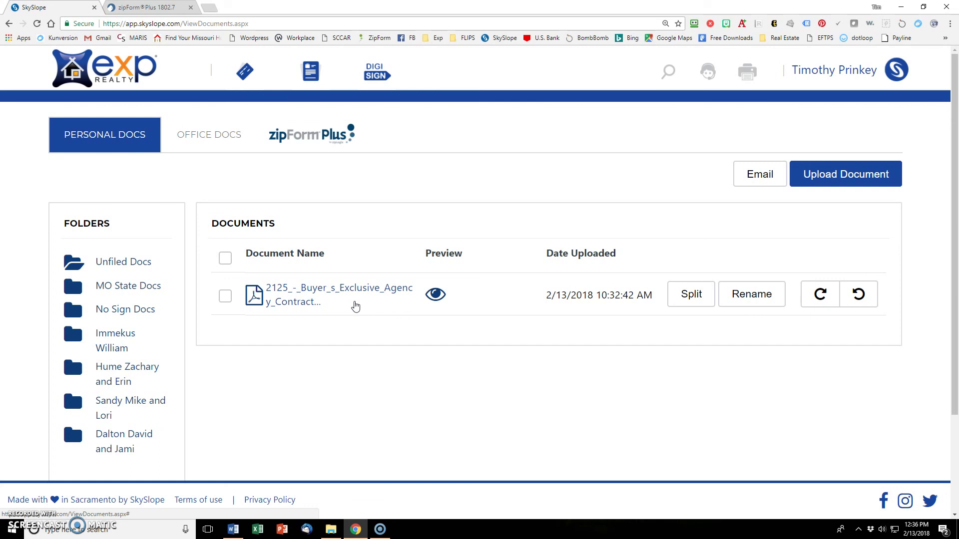
pyautogui.scroll(-1, 355, 306)
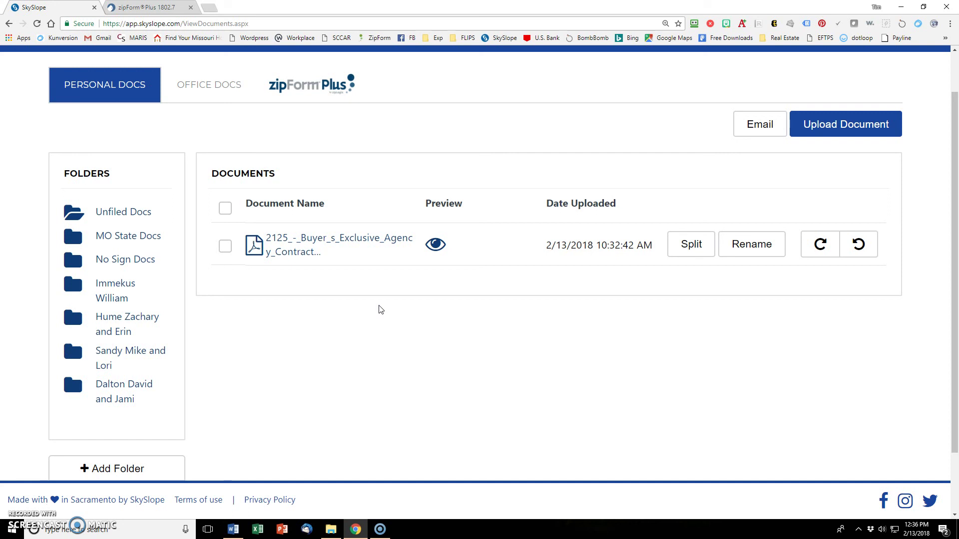
# Start splitting the contract with the first part covering pages 1–4, named as the buyer's BAA.
pyautogui.click(391, 304)
pyautogui.click(704, 249)
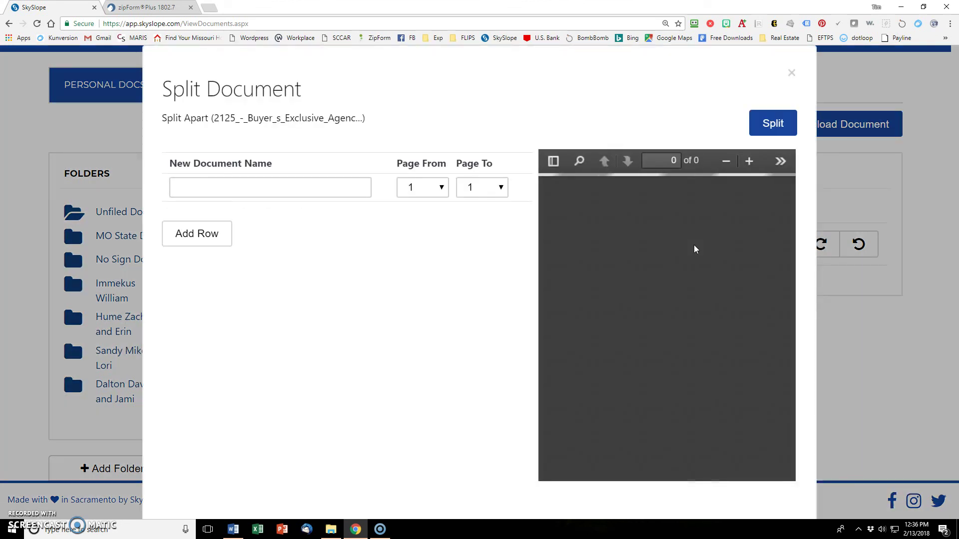
pyautogui.click(653, 249)
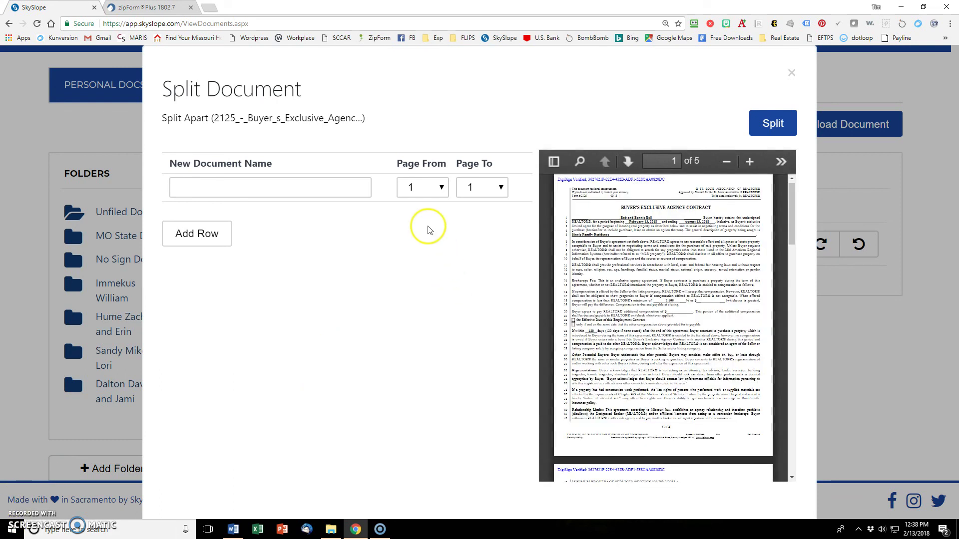
pyautogui.scroll(-15, 619, 230)
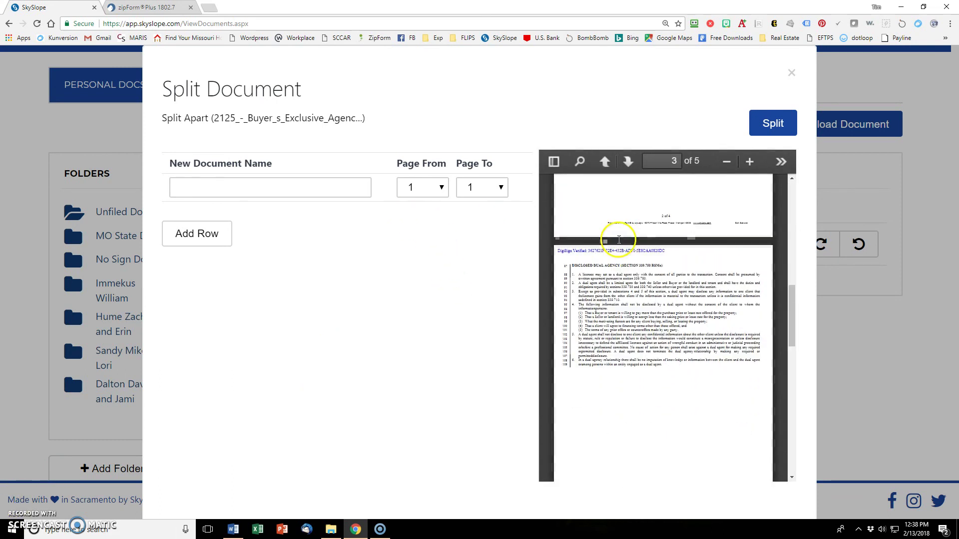
pyautogui.scroll(2, 619, 243)
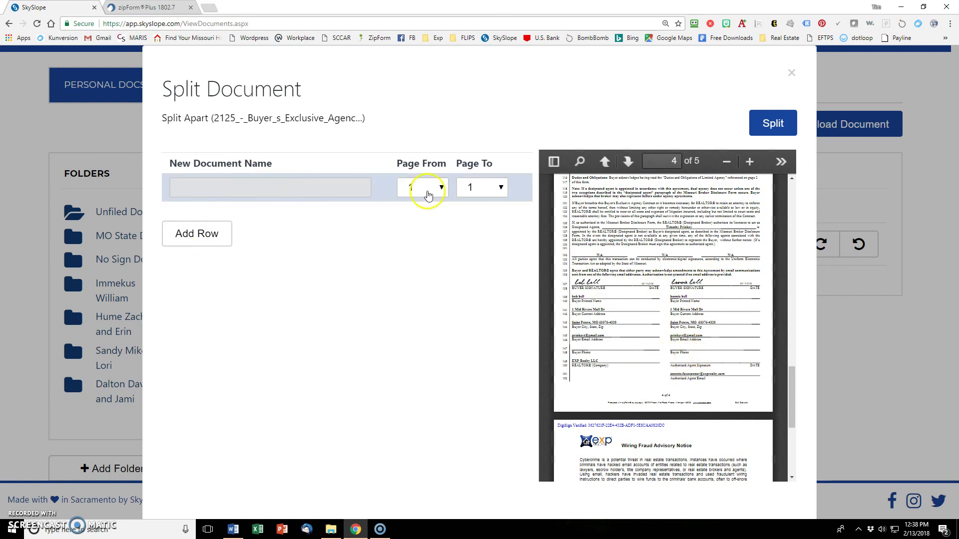
pyautogui.click(481, 193)
pyautogui.click(492, 243)
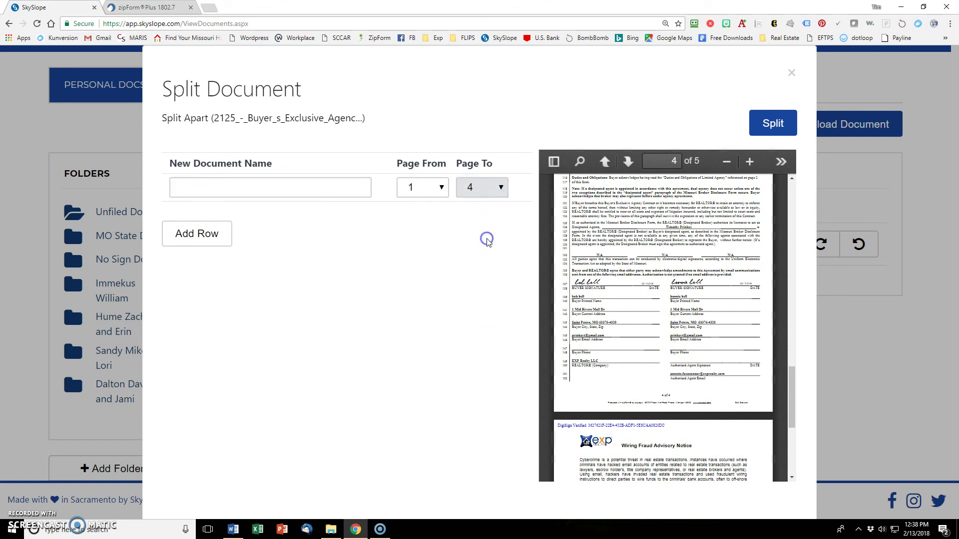
pyautogui.click(235, 188)
pyautogui.write('B')
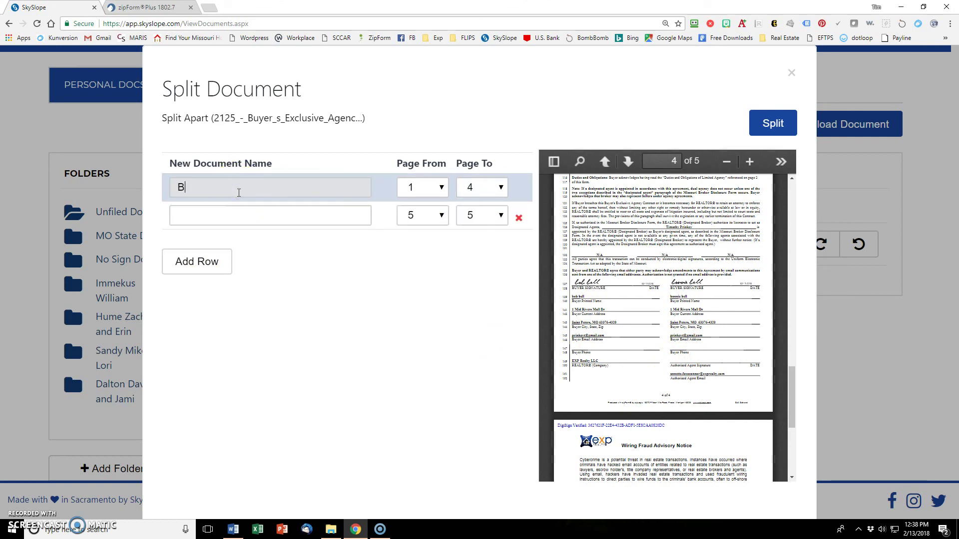
pyautogui.write('ell BAA')
# Name the page 5 document with the suggested buyer-named wire fraud advisory (WFA) name.
pyautogui.click(251, 210)
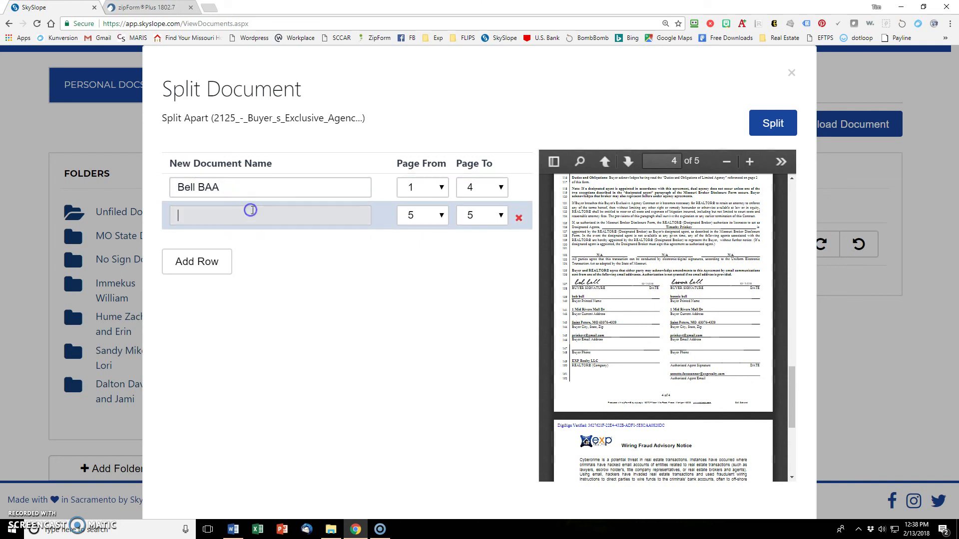
pyautogui.scroll(-4, 649, 350)
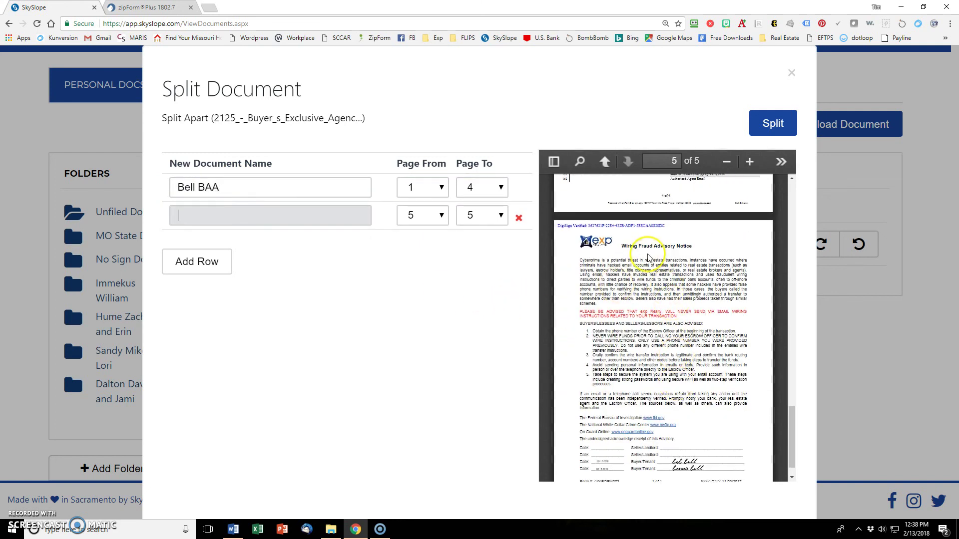
pyautogui.click(215, 221)
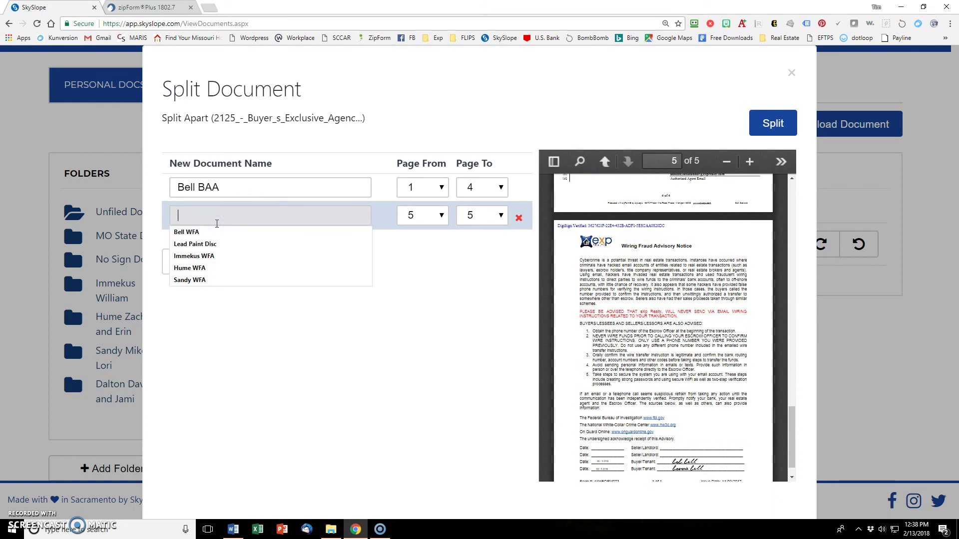
pyautogui.write('Bell WFA')
pyautogui.click(200, 231)
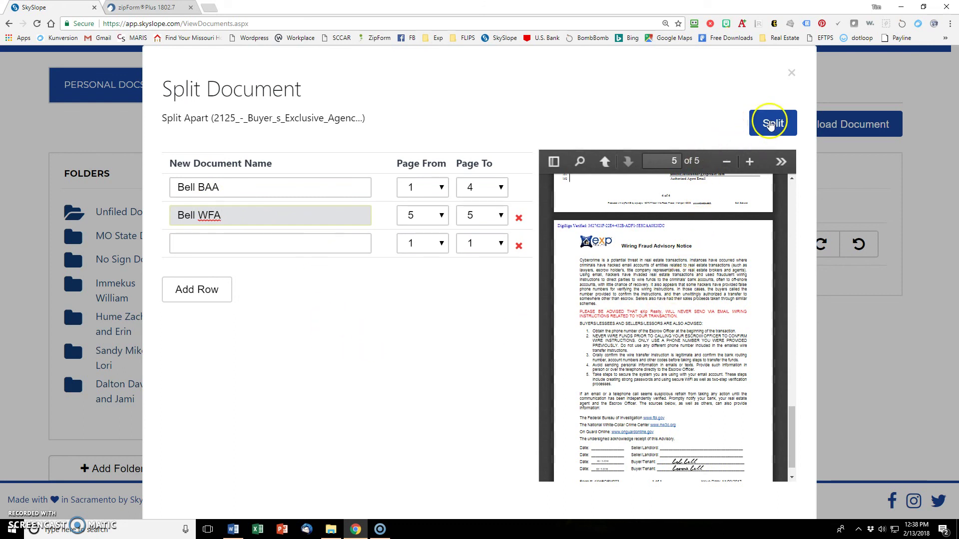
# Run the split to create the separate buyer-named BAA and WFA PDFs in Unfiled Docs.
pyautogui.click(771, 124)
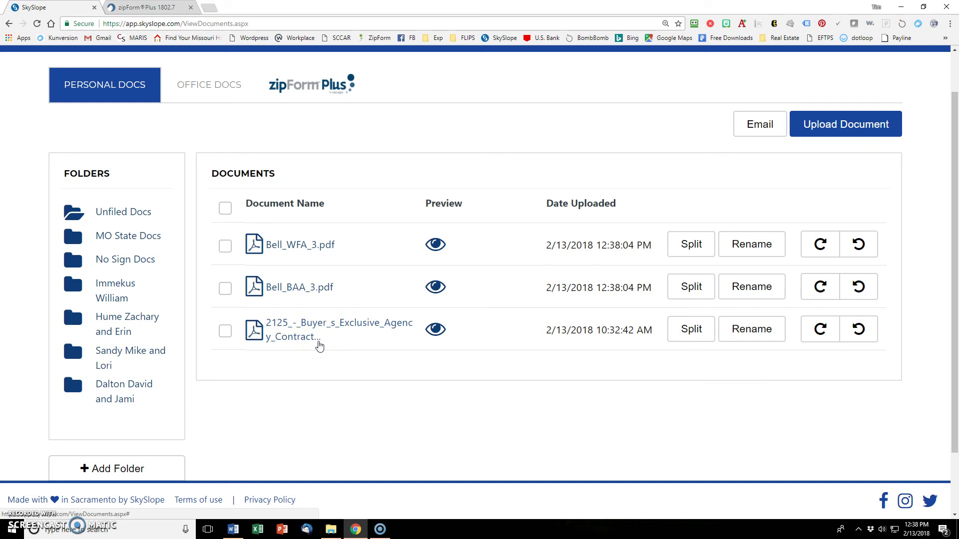
pyautogui.click(267, 340)
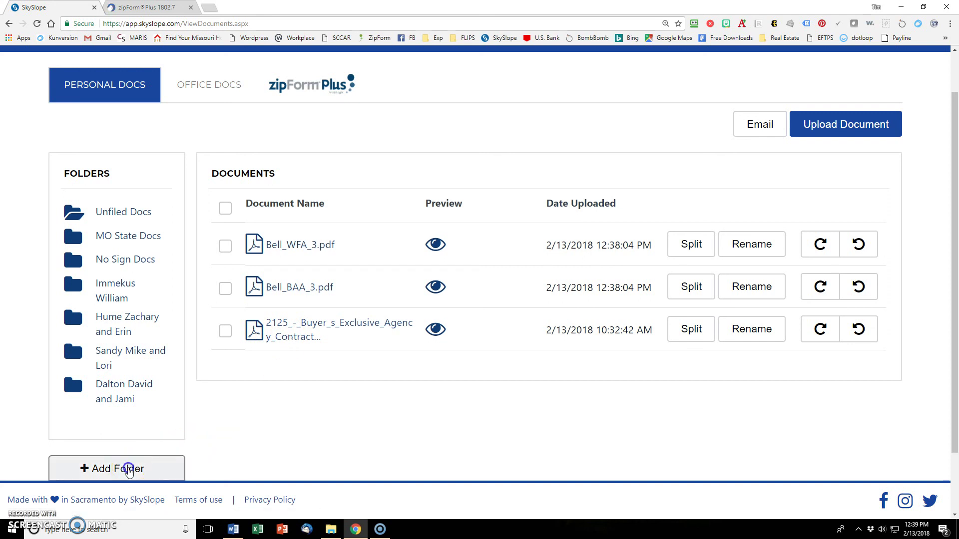
# Create and save a new folder named after the two buyer clients.
pyautogui.click(129, 467)
pyautogui.scroll(-2, 160, 421)
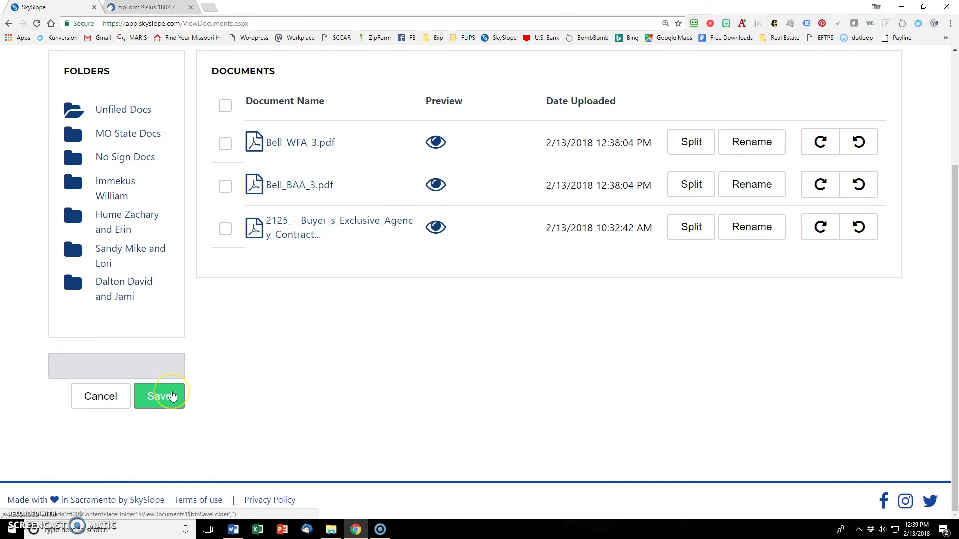
pyautogui.write('Bell ')
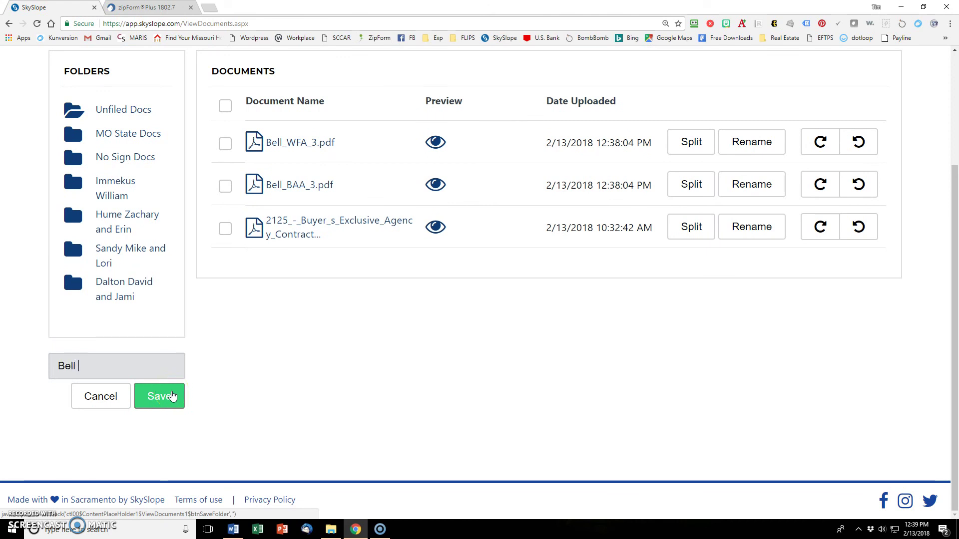
pyautogui.write('Bob and Bonnie')
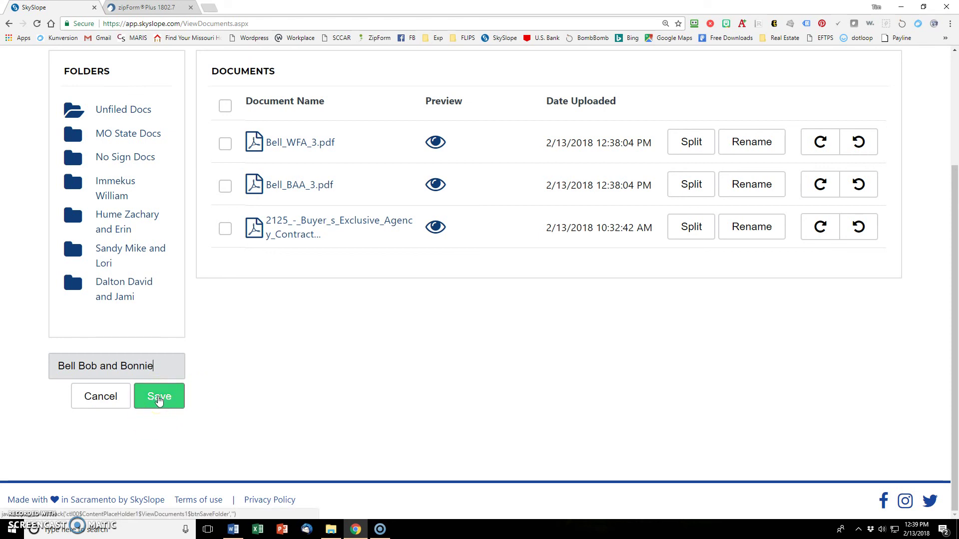
pyautogui.click(159, 400)
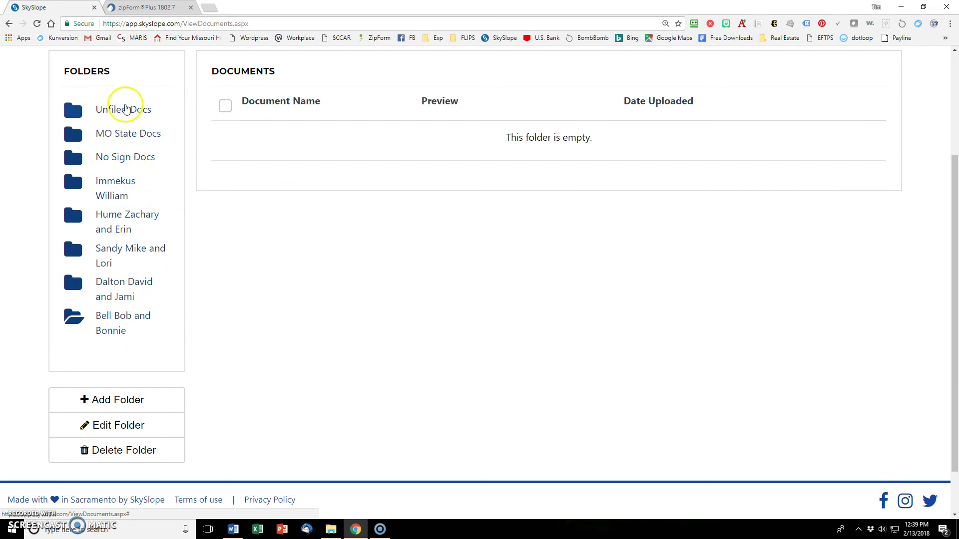
# Move the WFA, BAA and exclusive agency contract PDFs into the clients' folder, leaving Unfiled Docs empty.
pyautogui.click(125, 111)
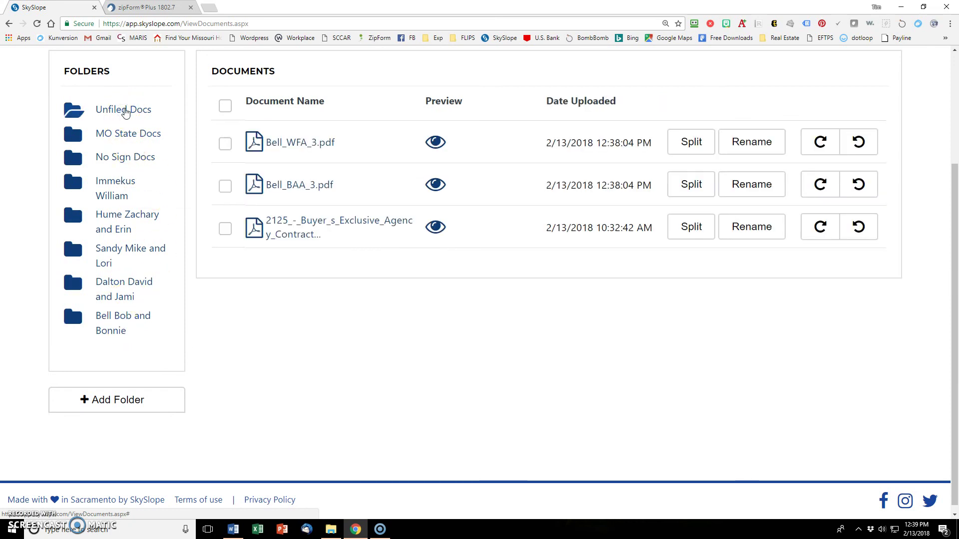
pyautogui.click(225, 144)
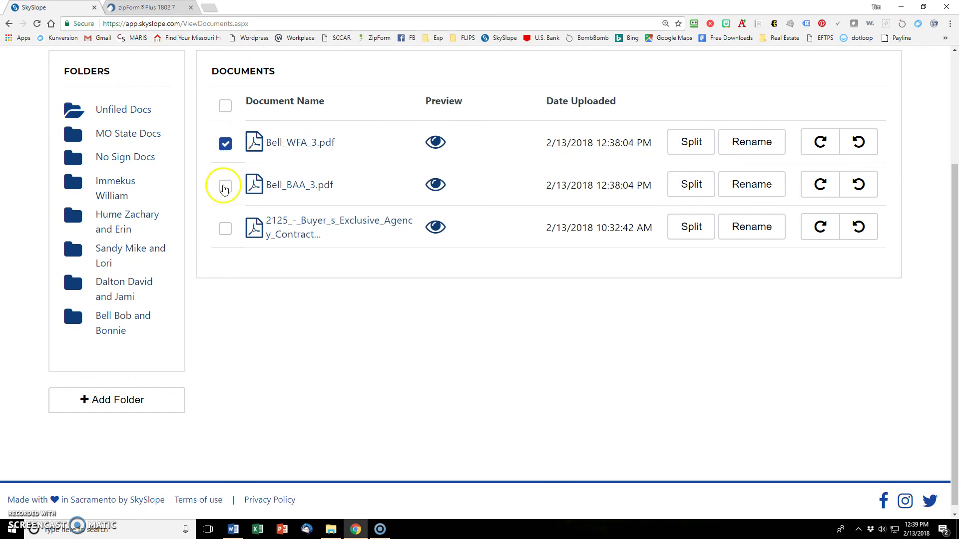
pyautogui.click(225, 186)
pyautogui.click(225, 228)
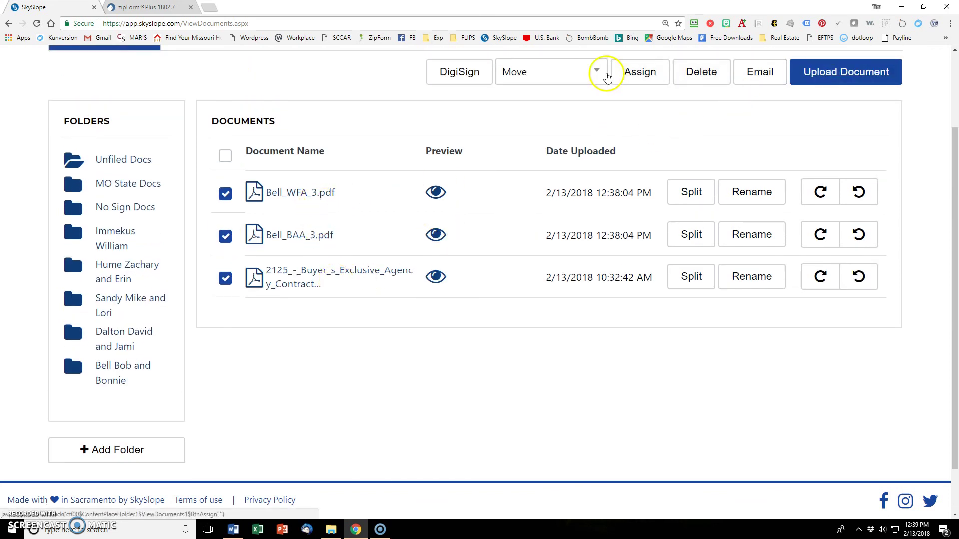
pyautogui.click(604, 74)
pyautogui.scroll(-3, 574, 220)
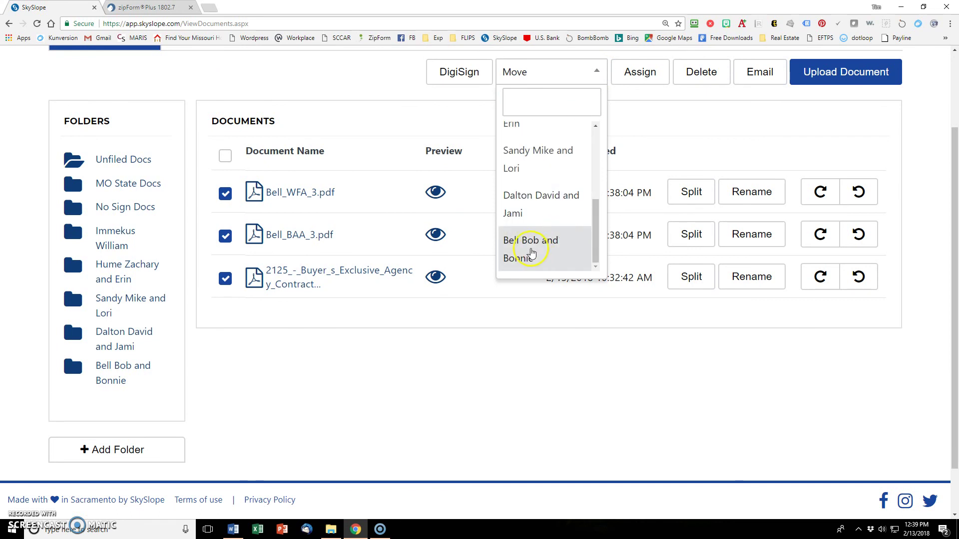
pyautogui.click(532, 253)
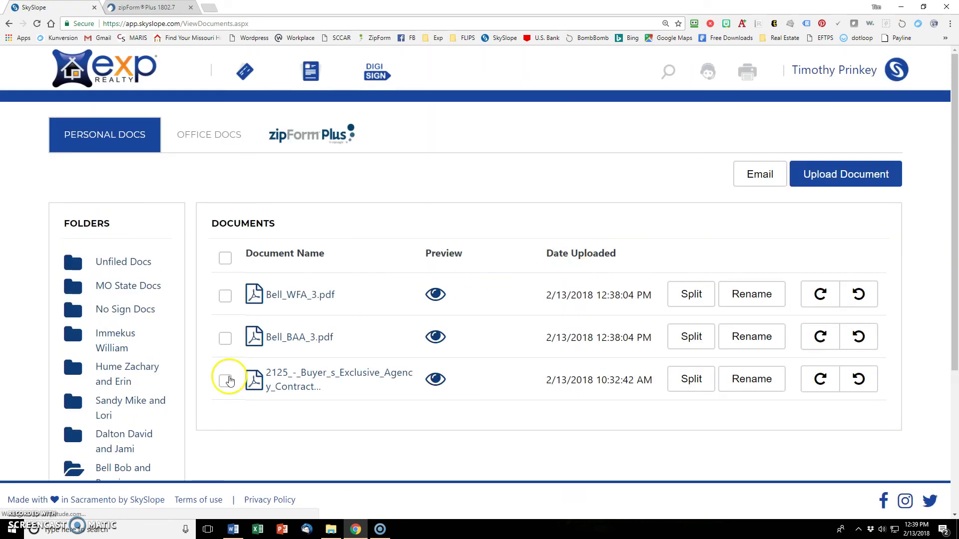
pyautogui.scroll(-3, 178, 381)
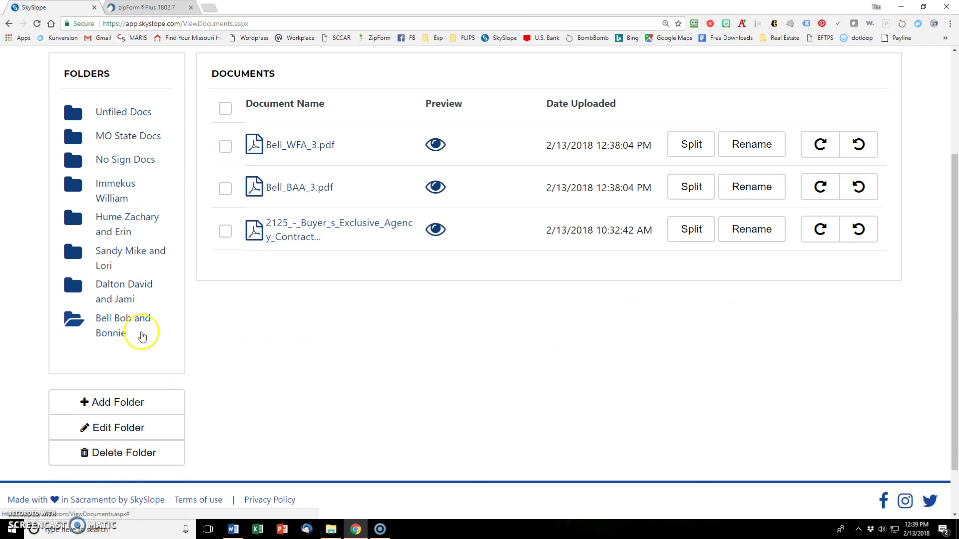
pyautogui.scroll(2, 312, 270)
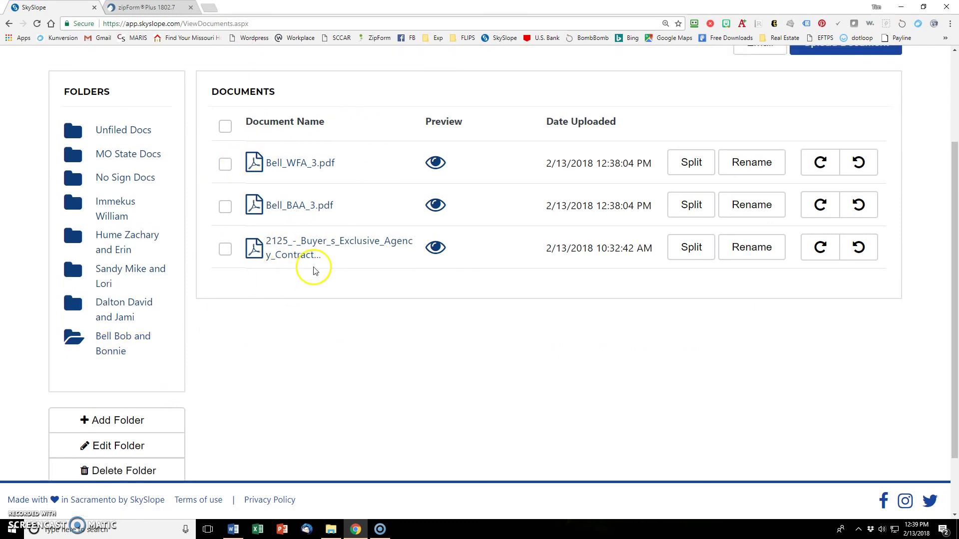
pyautogui.click(135, 212)
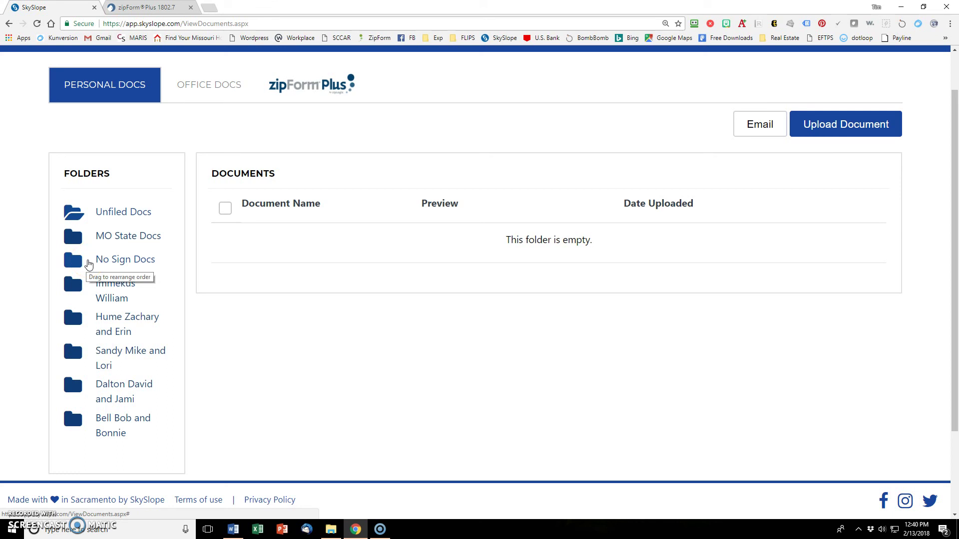
# Open the No Sign Docs folder holding the Missouri broker disclosure and lead-based paint brochure.
pyautogui.click(88, 264)
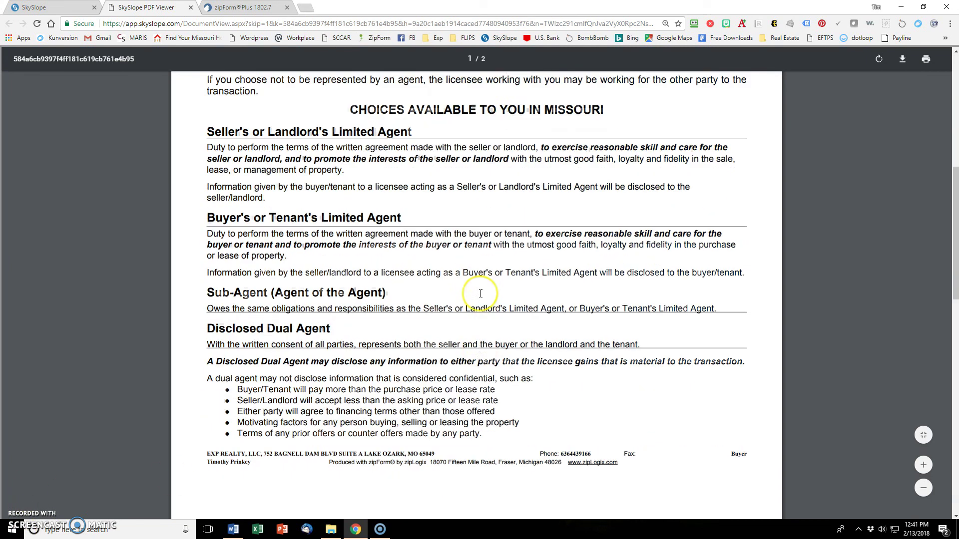
pyautogui.scroll(1, 490, 292)
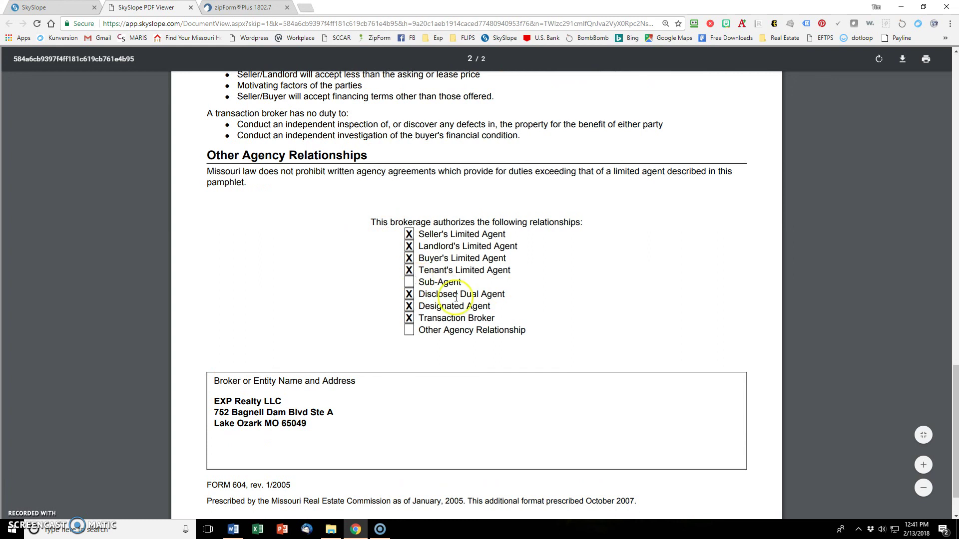
pyautogui.scroll(-1, 499, 324)
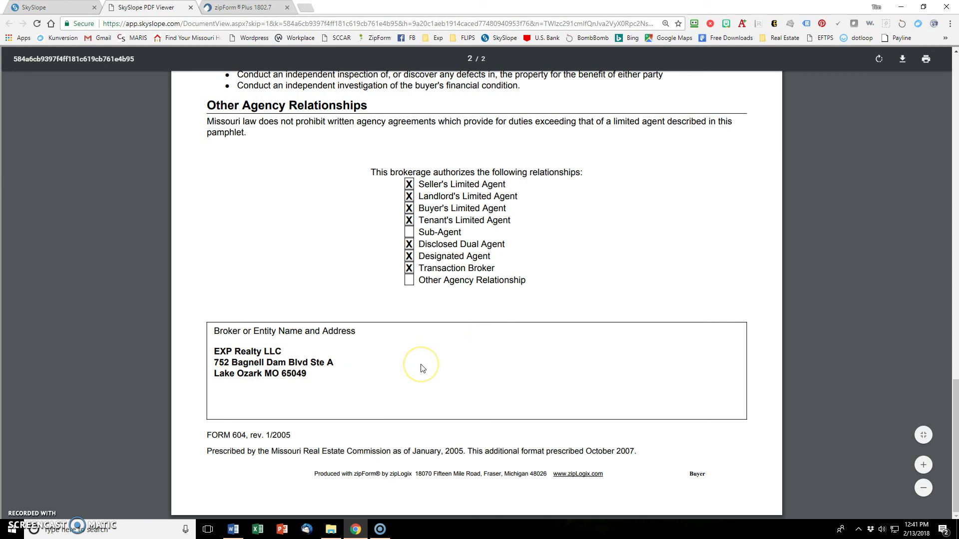
pyautogui.scroll(20, 422, 369)
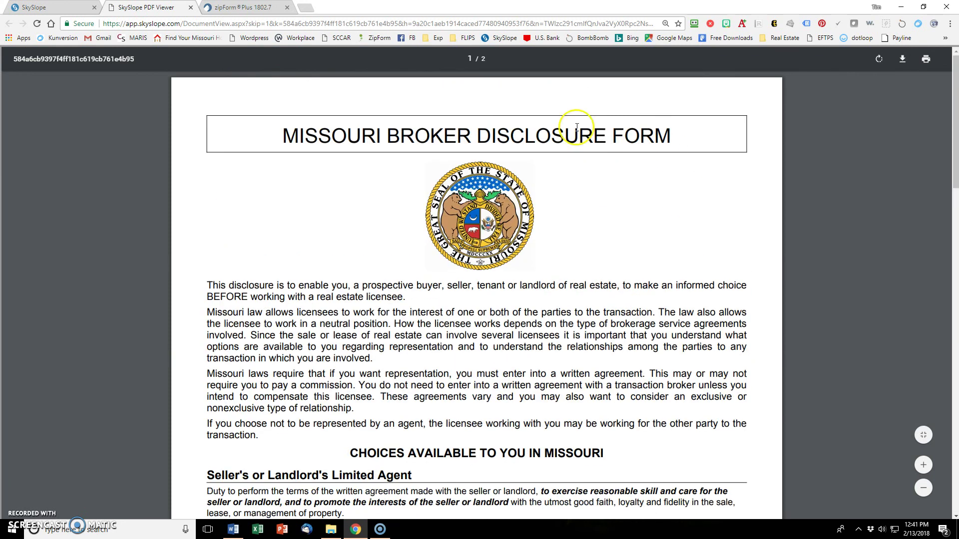
pyautogui.click(191, 7)
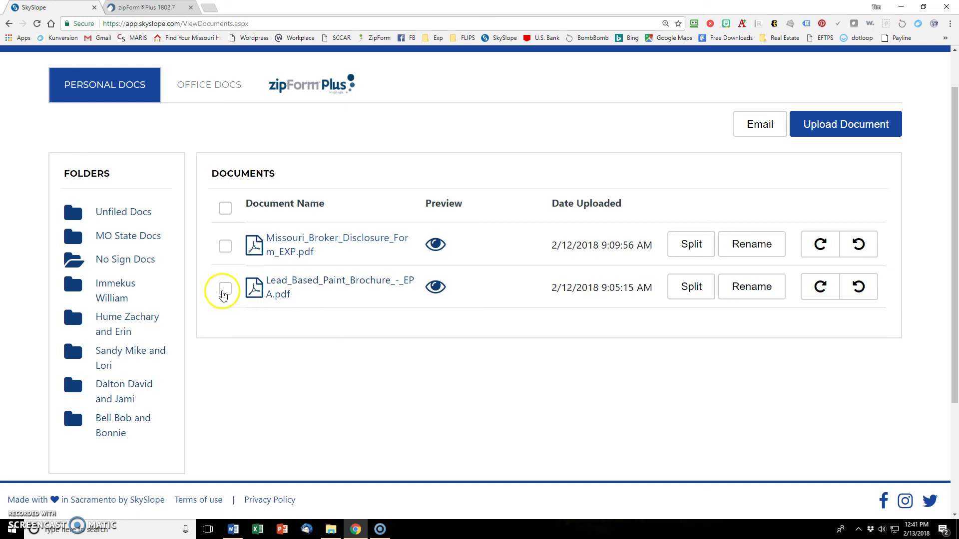
# Start an email with the lead-based paint brochure and Missouri broker disclosure, addressed to both clients.
pyautogui.click(225, 289)
pyautogui.click(224, 248)
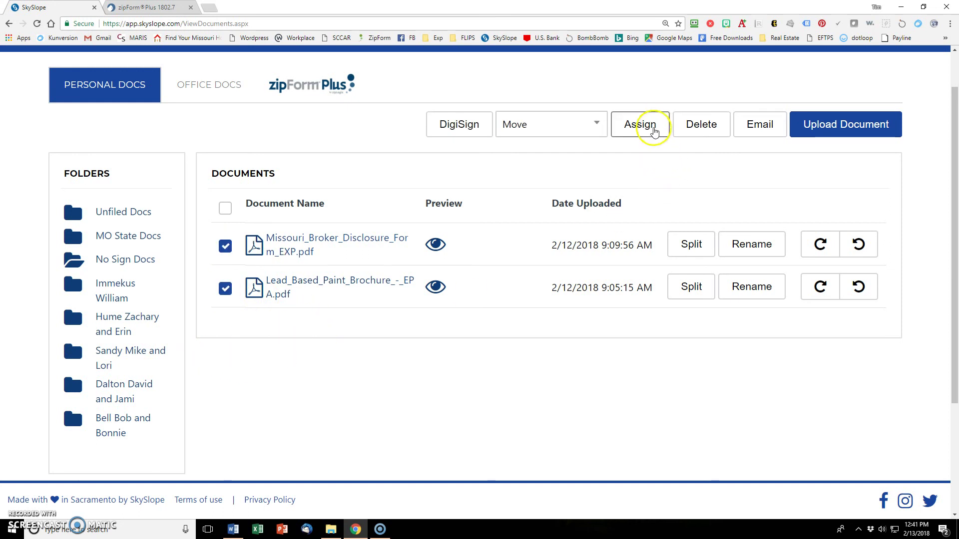
pyautogui.click(759, 123)
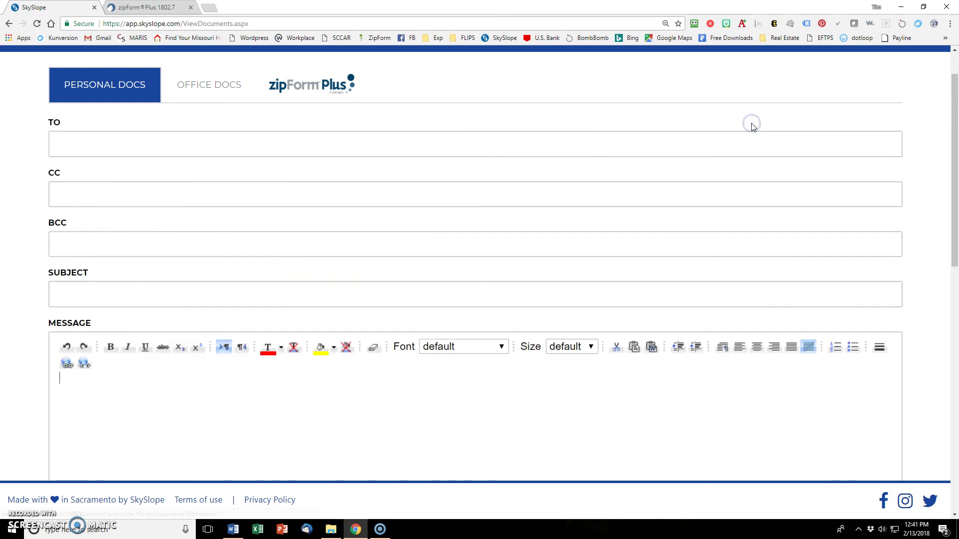
pyautogui.click(128, 147)
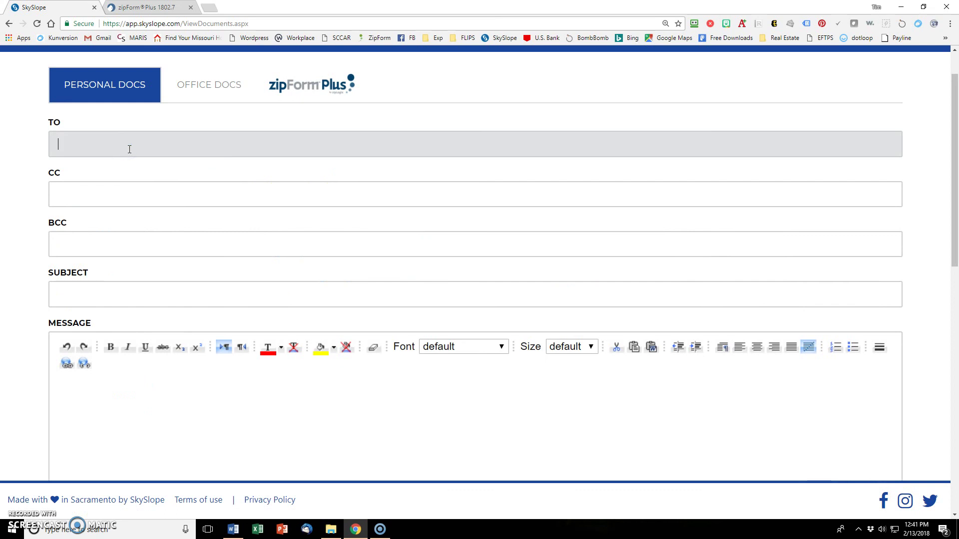
pyautogui.write('bo')
pyautogui.click(126, 170)
pyautogui.click(107, 162)
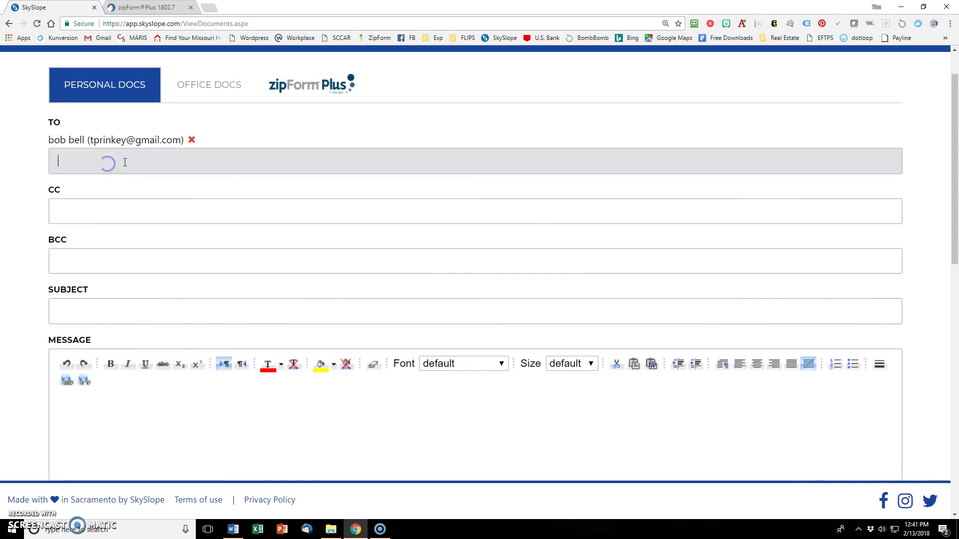
pyautogui.write('bon')
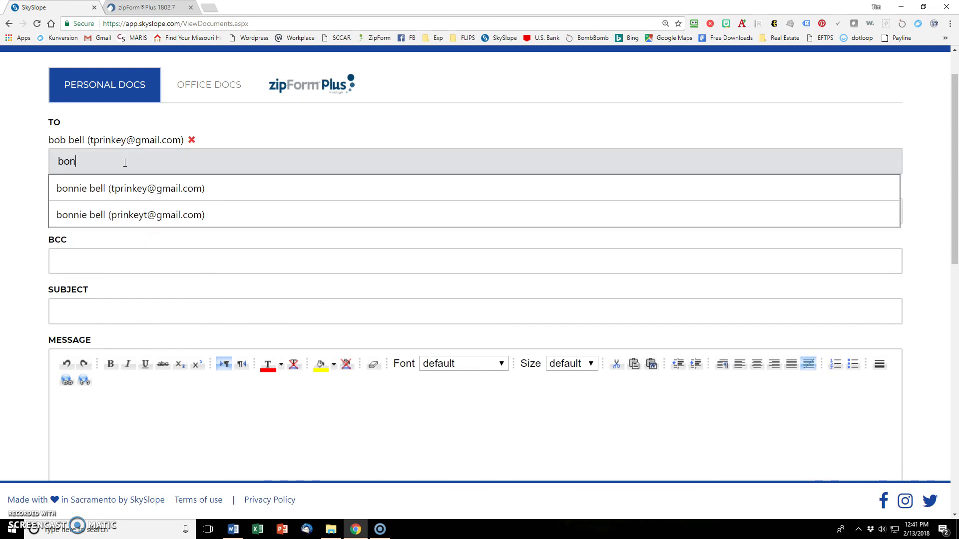
pyautogui.click(128, 189)
pyautogui.click(309, 186)
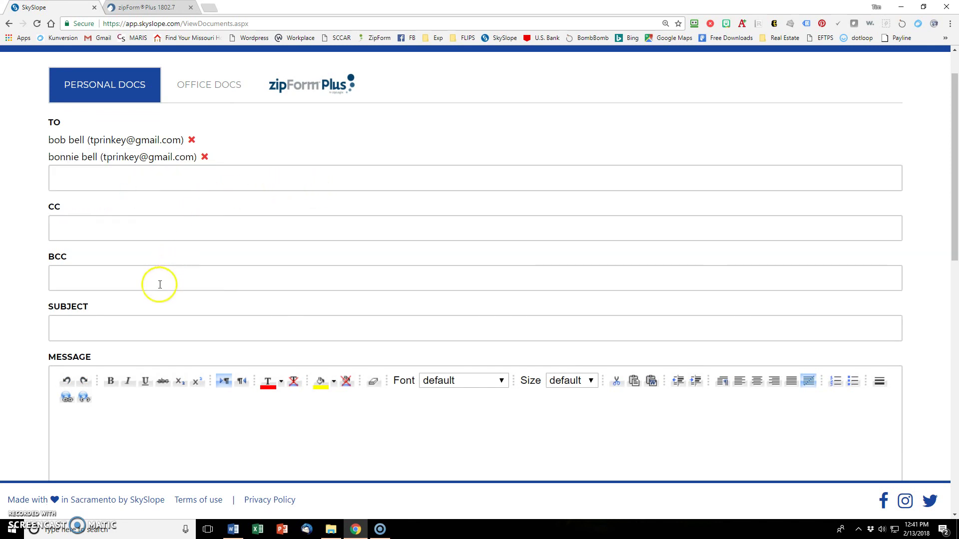
# Send the disclosures email and return to the No Sign Docs list with a success confirmation.
pyautogui.scroll(-2, 125, 329)
pyautogui.click(139, 334)
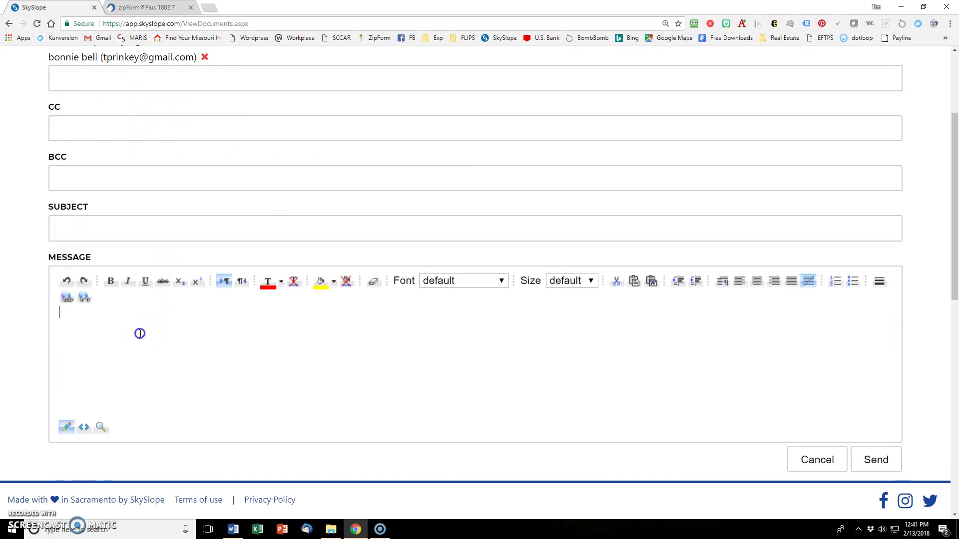
pyautogui.click(299, 329)
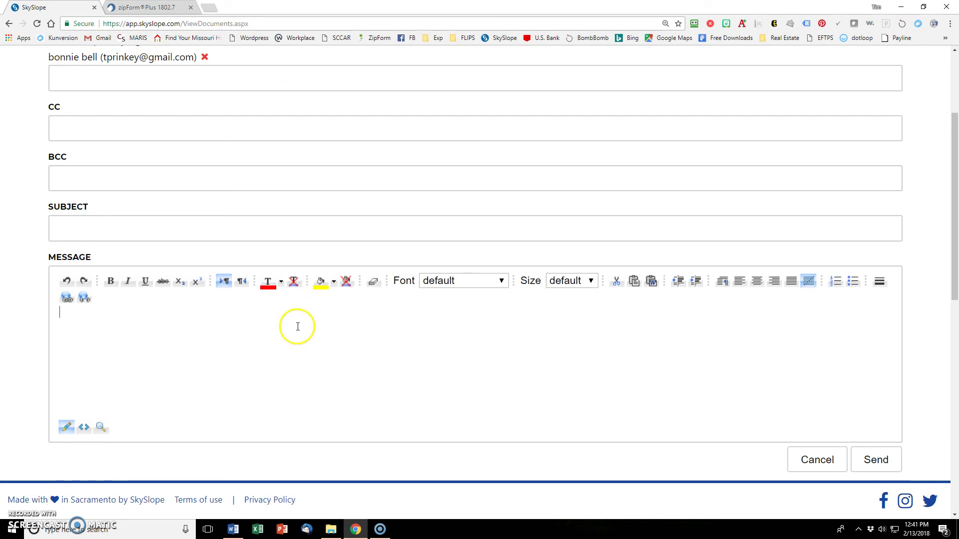
pyautogui.click(314, 324)
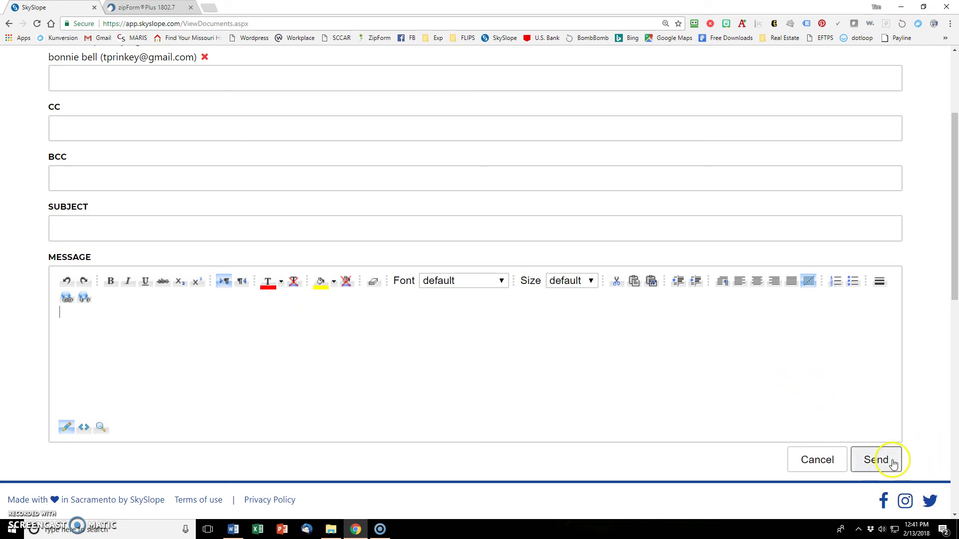
pyautogui.click(877, 463)
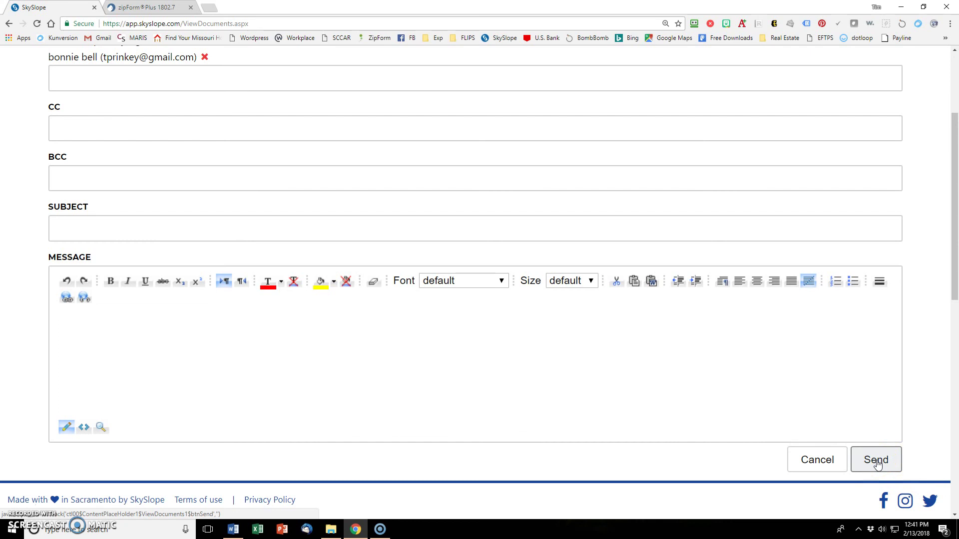
pyautogui.click(877, 463)
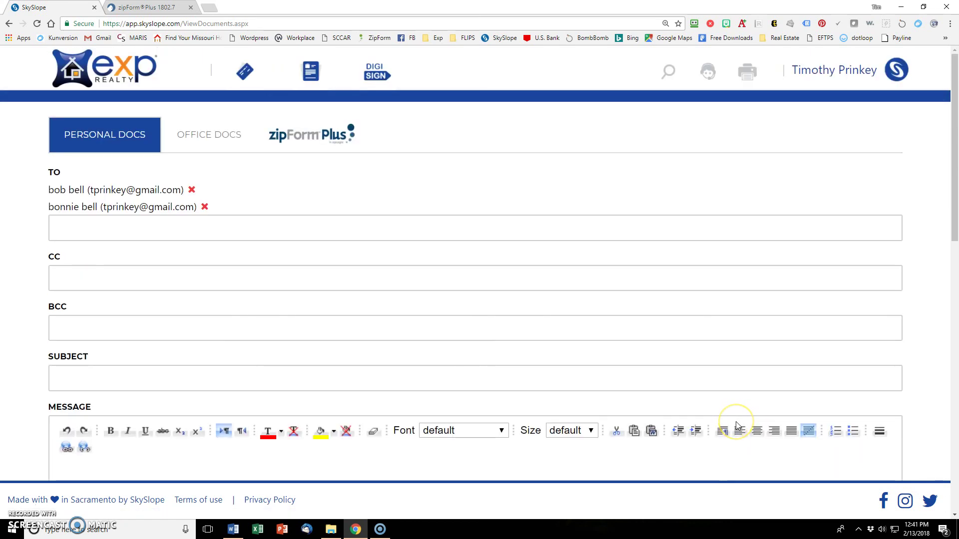
pyautogui.scroll(-2, 737, 424)
pyautogui.scroll(-2, 754, 429)
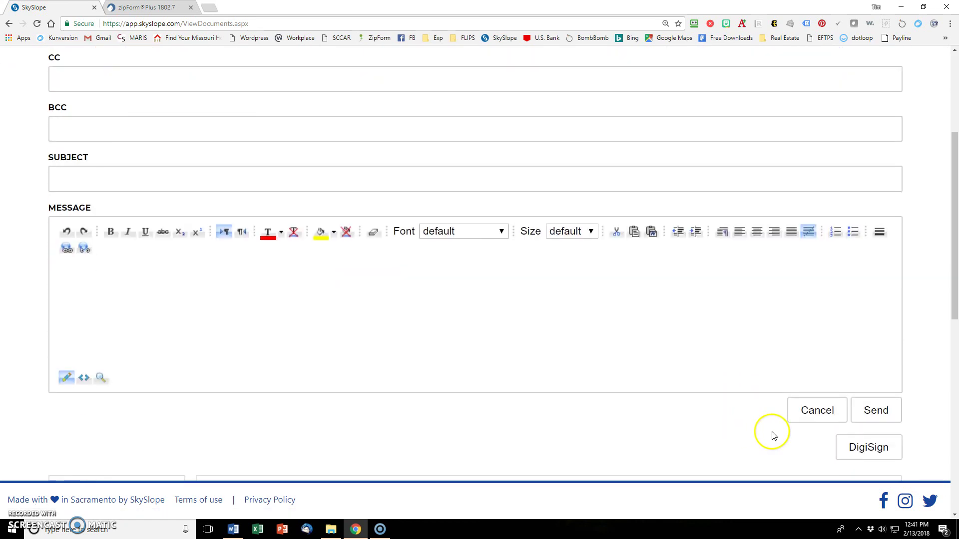
pyautogui.click(880, 422)
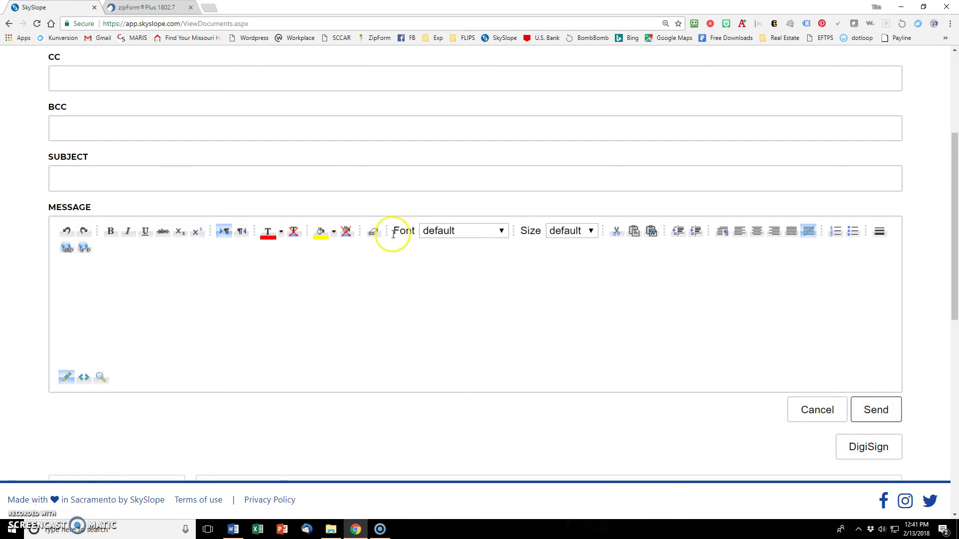
pyautogui.scroll(3, 396, 281)
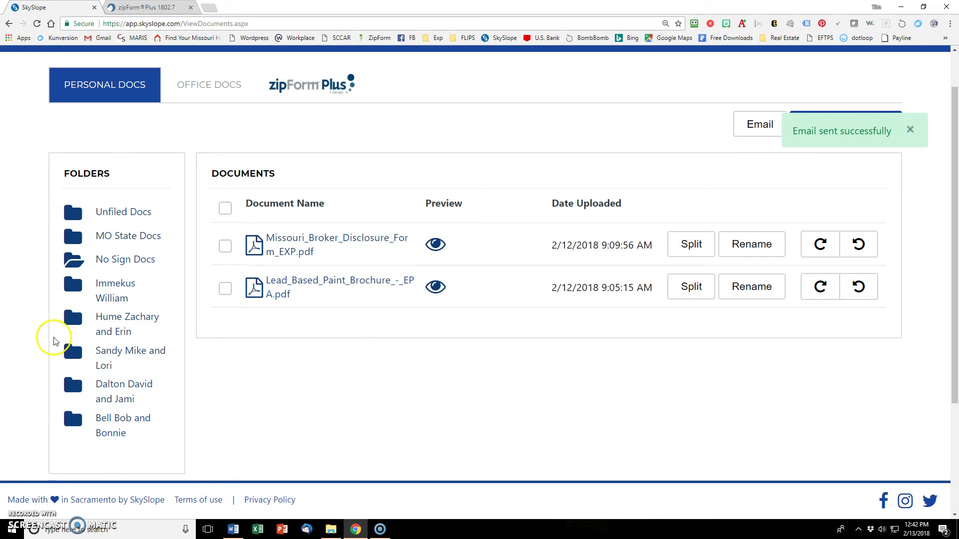
# Open the clients' folder and select the signed BAA and WFA PDFs.
pyautogui.click(114, 428)
pyautogui.scroll(-1, 300, 399)
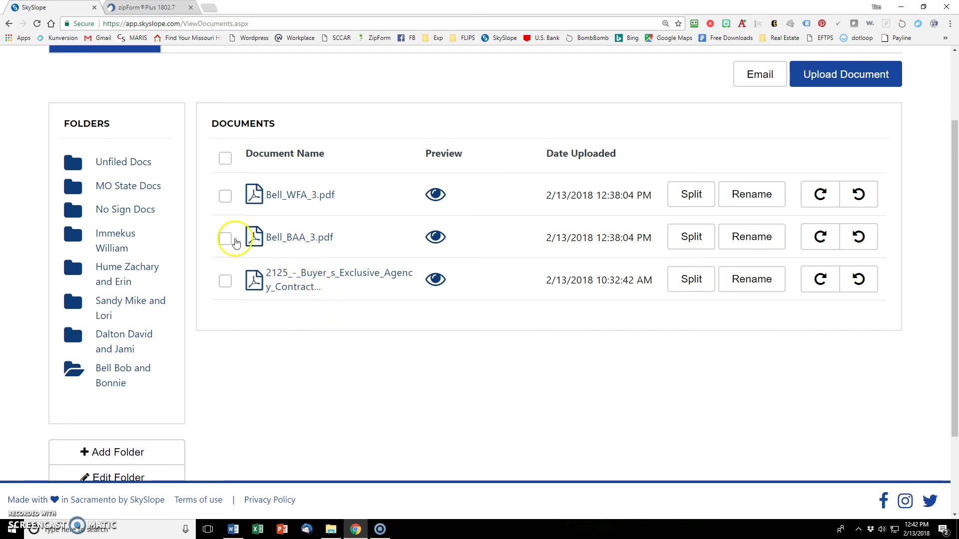
pyautogui.click(226, 239)
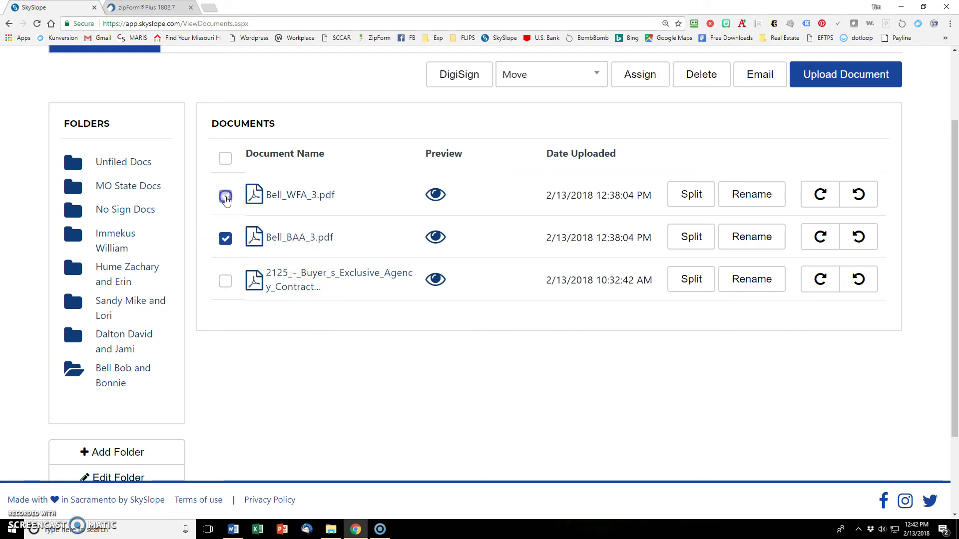
pyautogui.click(225, 197)
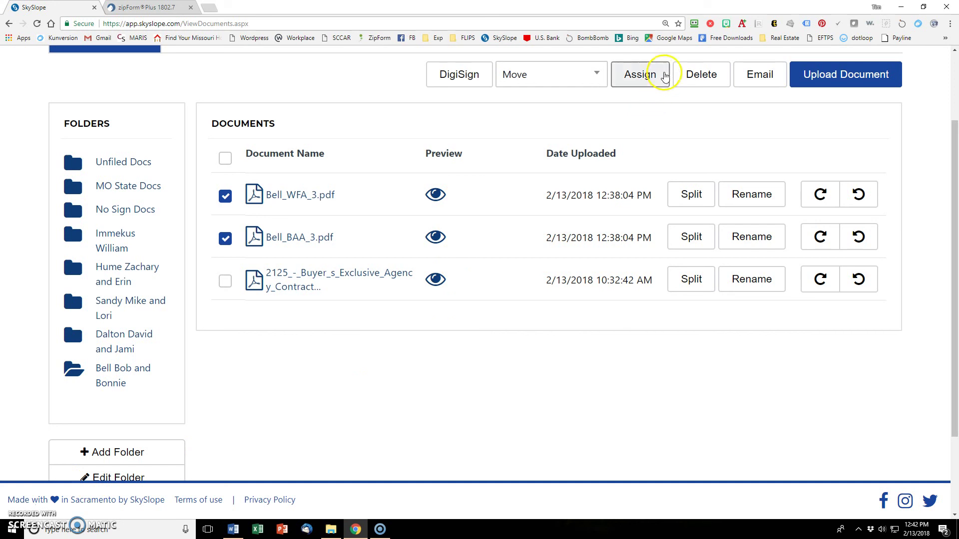
# Open Assign Documents for the two PDFs, then go back to the document list without assigning.
pyautogui.click(659, 82)
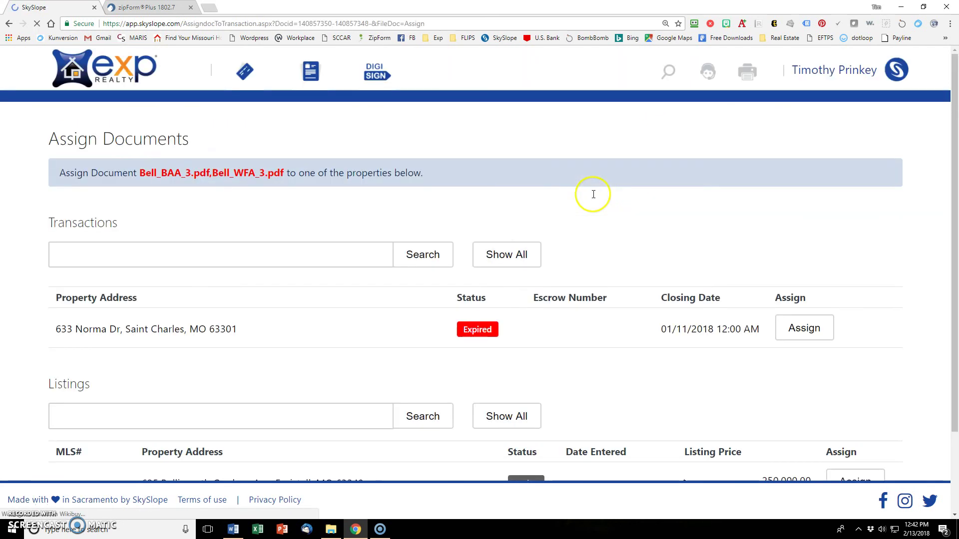
pyautogui.scroll(-2, 392, 257)
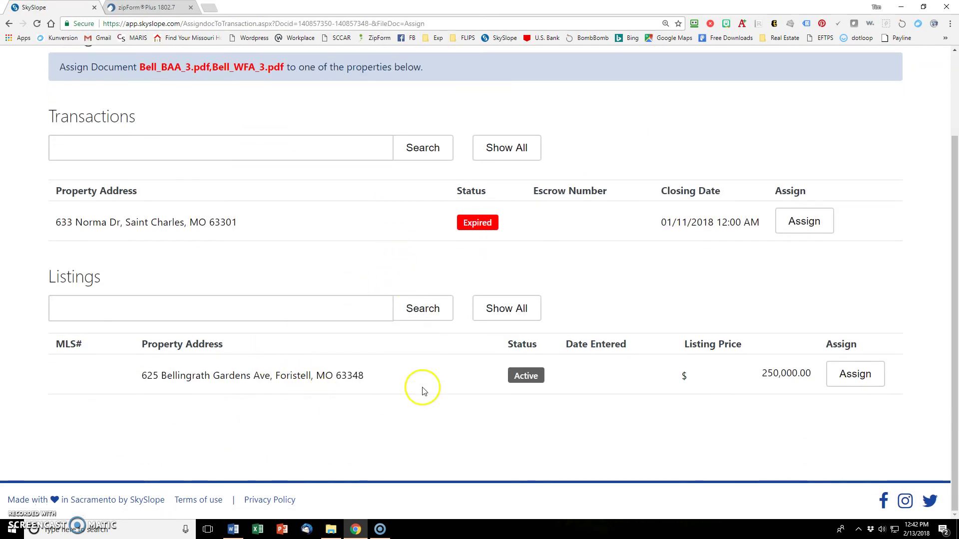
pyautogui.scroll(2, 369, 306)
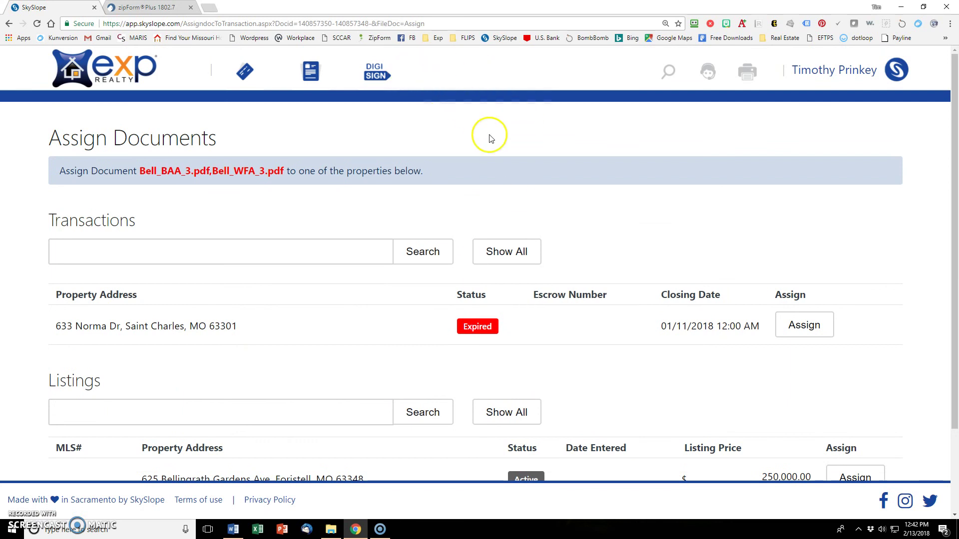
pyautogui.click(9, 24)
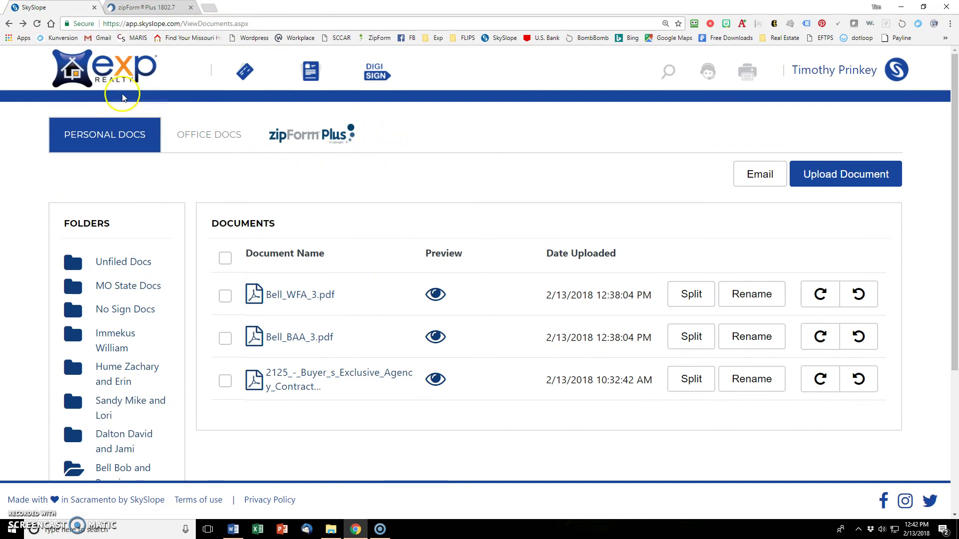
# From the dashboard's Manage Listings, open the agent's single active listing.
pyautogui.click(103, 72)
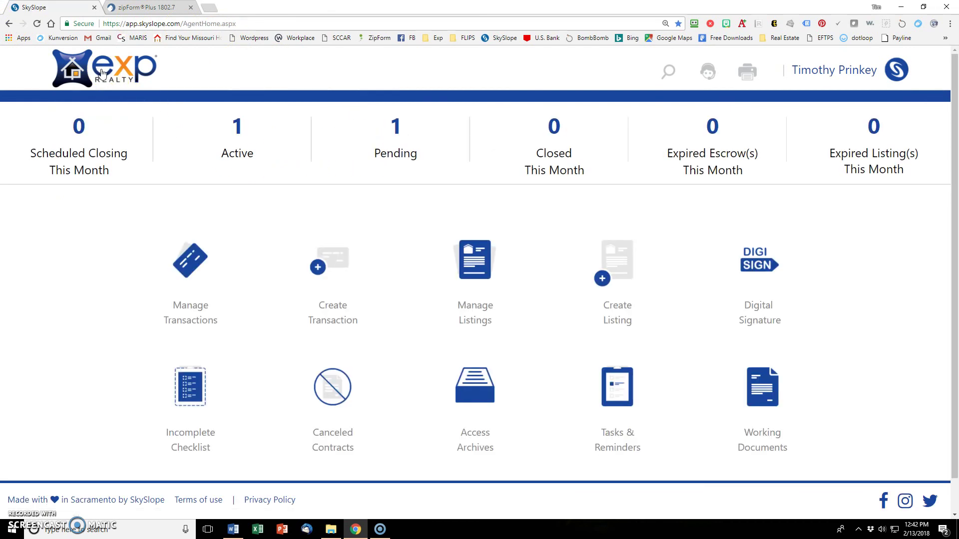
pyautogui.scroll(-1, 555, 315)
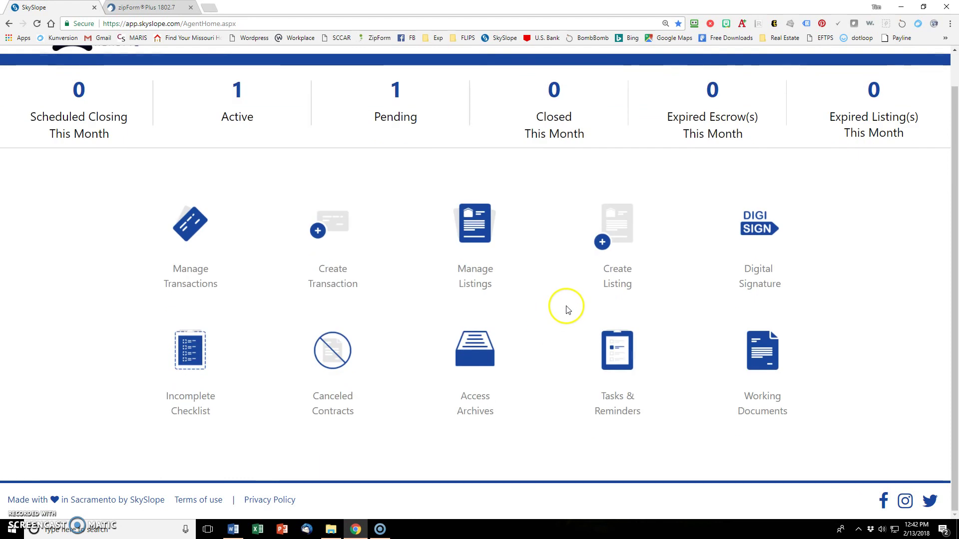
pyautogui.click(529, 282)
pyautogui.scroll(-2, 519, 295)
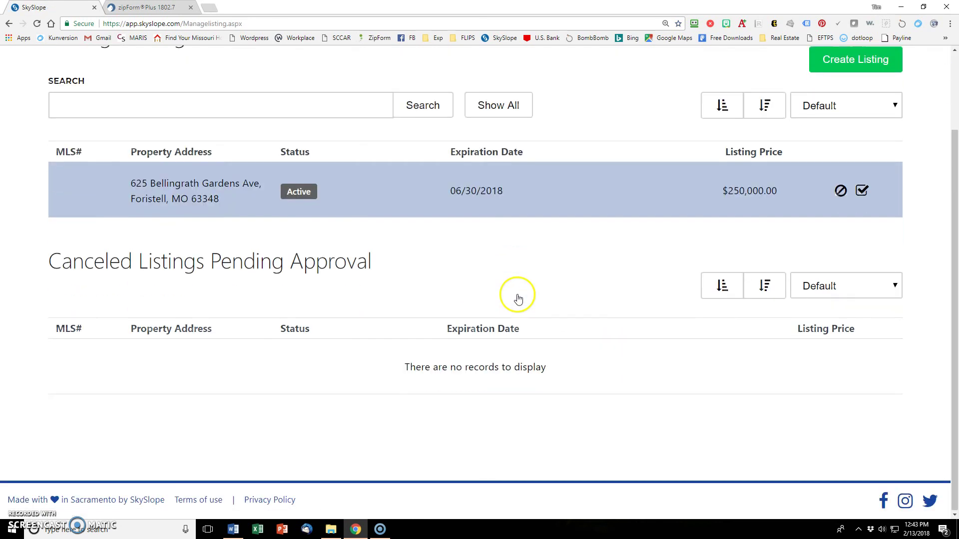
pyautogui.scroll(1, 518, 299)
pyautogui.click(429, 260)
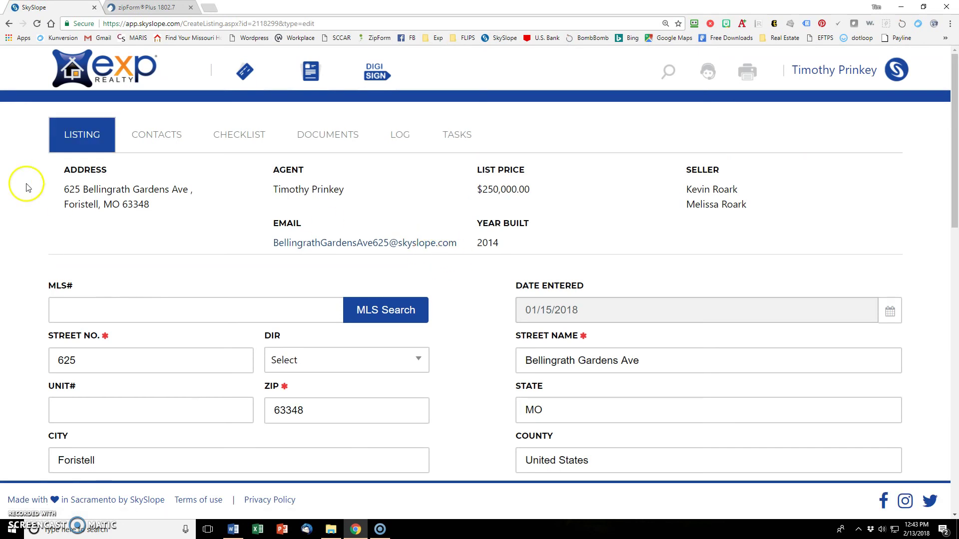
pyautogui.scroll(-4, 172, 304)
pyautogui.scroll(3, 177, 304)
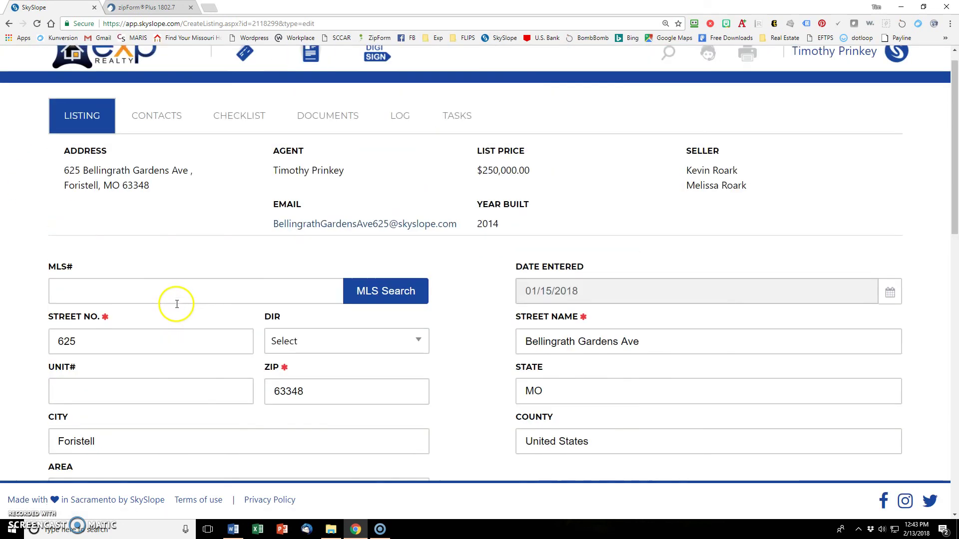
# Review the Listing Documentation statuses: MLS Sheet Required; tax receipt, HOA, wire fraud notice Completed.
pyautogui.click(231, 134)
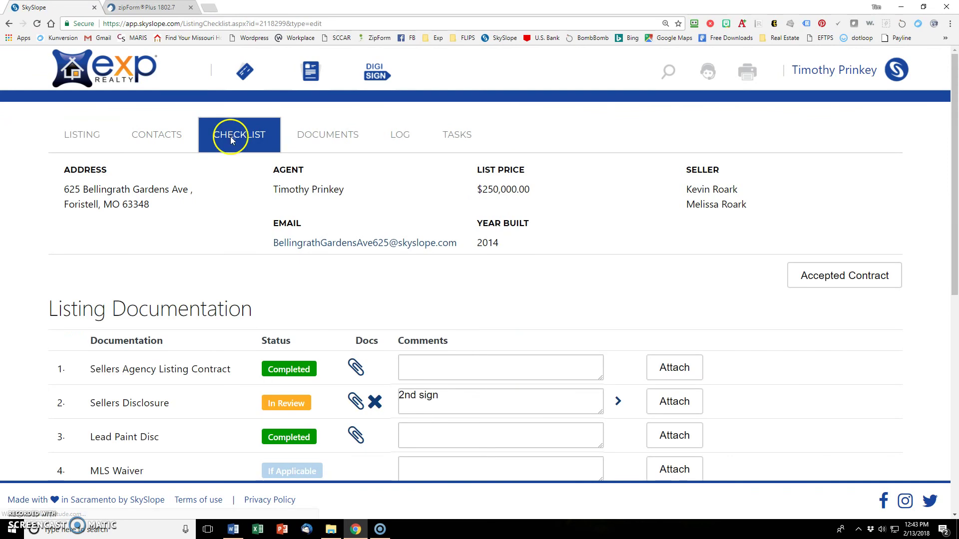
pyautogui.scroll(-2, 220, 207)
pyautogui.scroll(2, 257, 171)
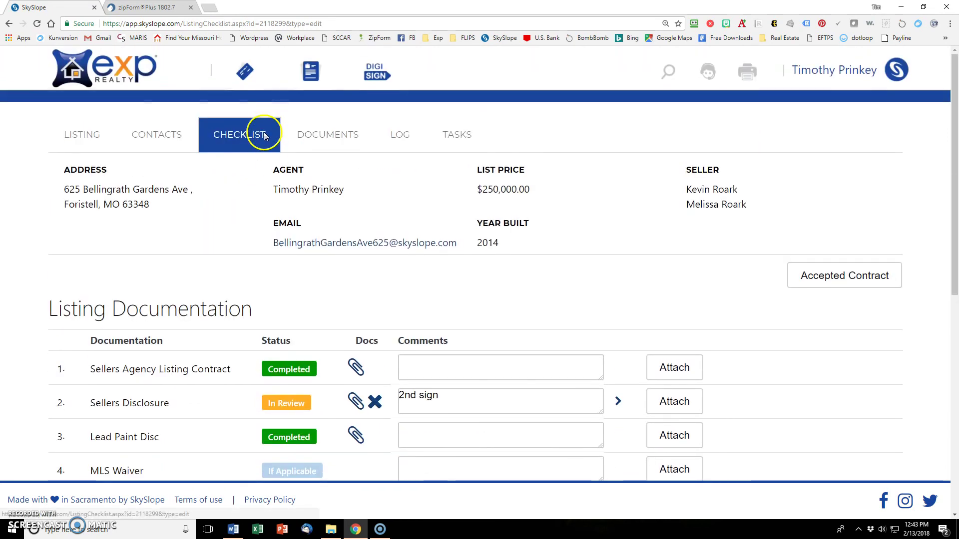
pyautogui.scroll(-4, 242, 219)
pyautogui.scroll(-1, 223, 241)
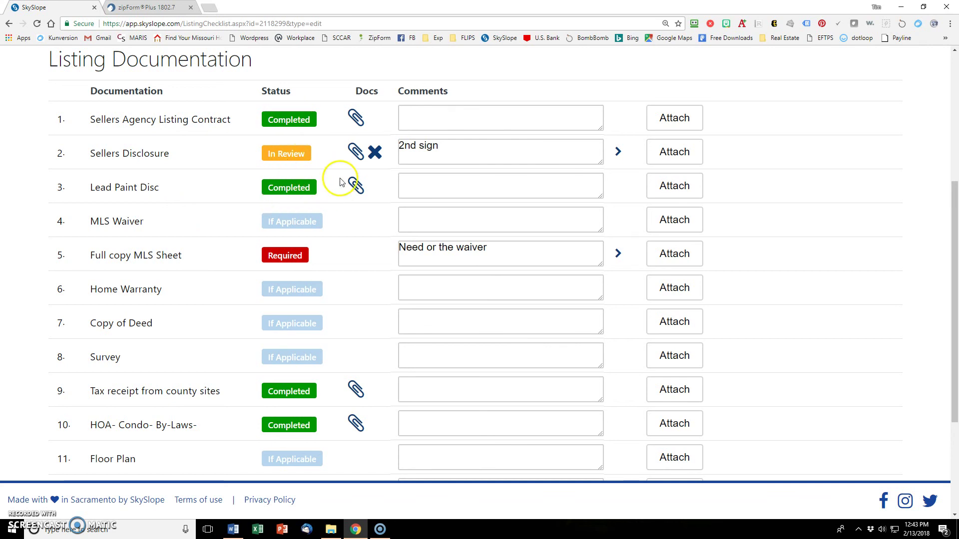
pyautogui.scroll(-1, 342, 188)
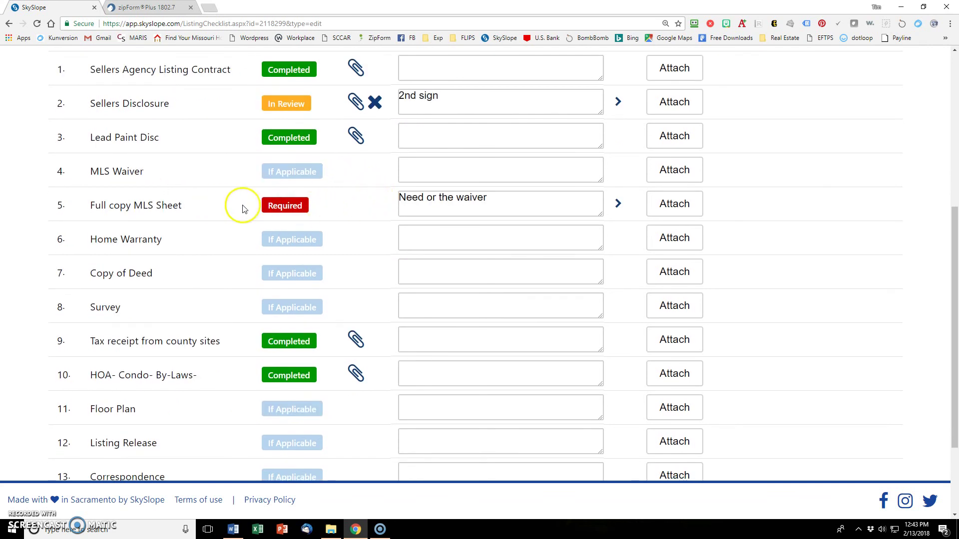
pyautogui.scroll(-2, 381, 214)
pyautogui.scroll(2, 383, 218)
pyautogui.click(368, 220)
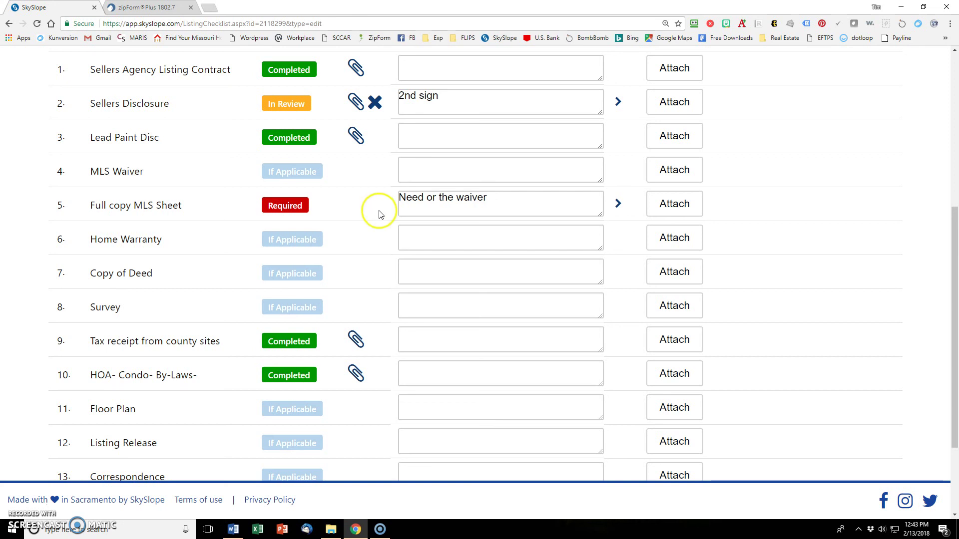
pyautogui.scroll(-2, 377, 209)
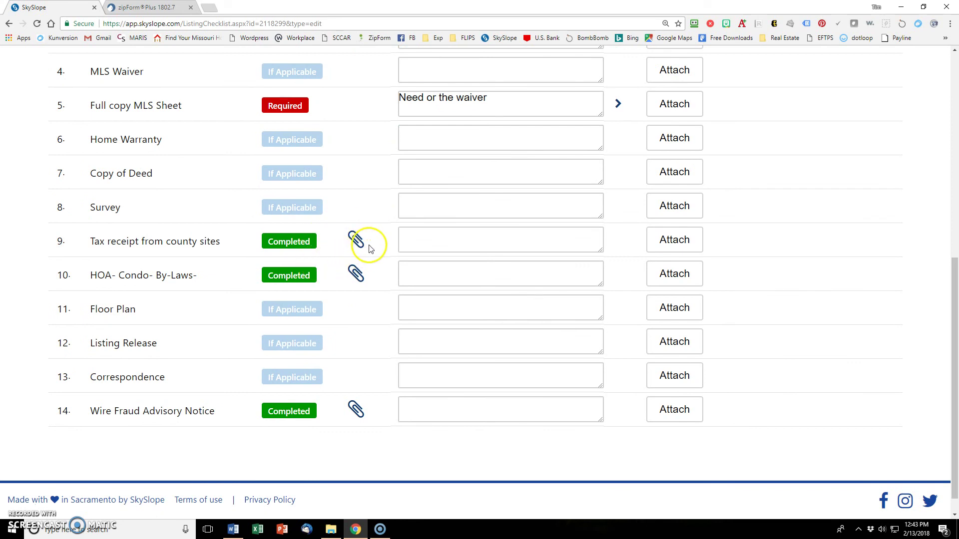
pyautogui.scroll(3, 367, 247)
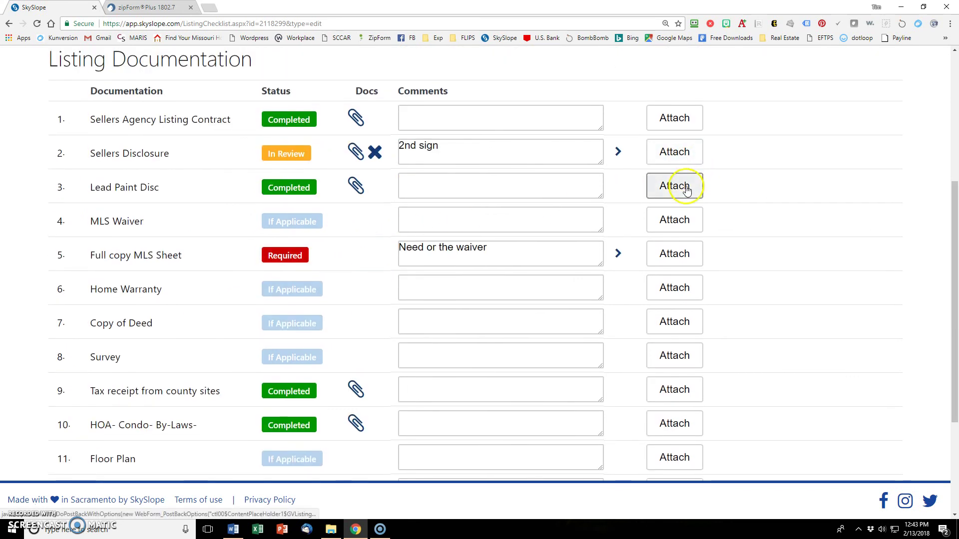